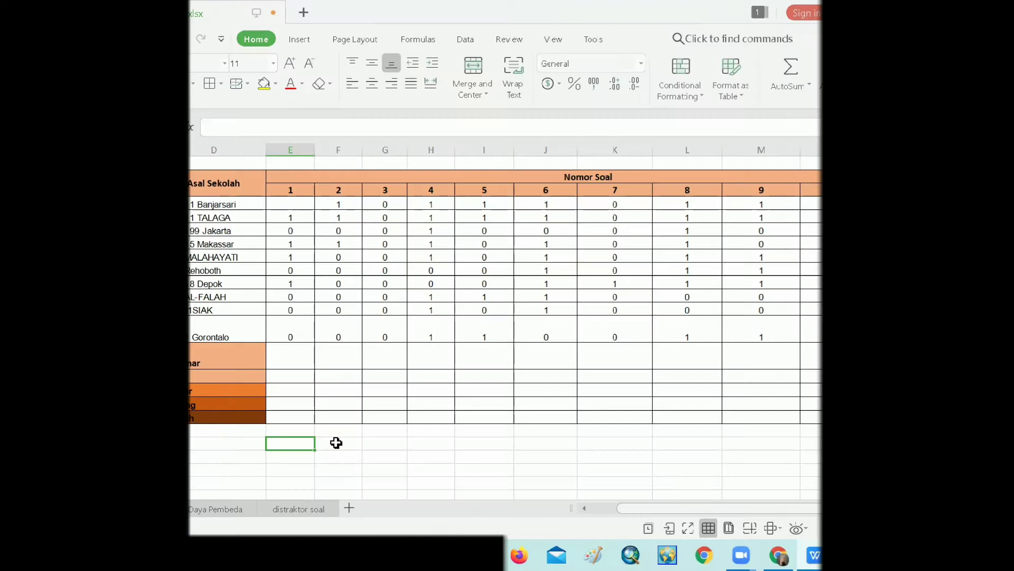
- Count question 1's correct answers in E14 with =COUNTIF(E3:E13;"1") and fill the formula across to N14
left_click(336, 443)
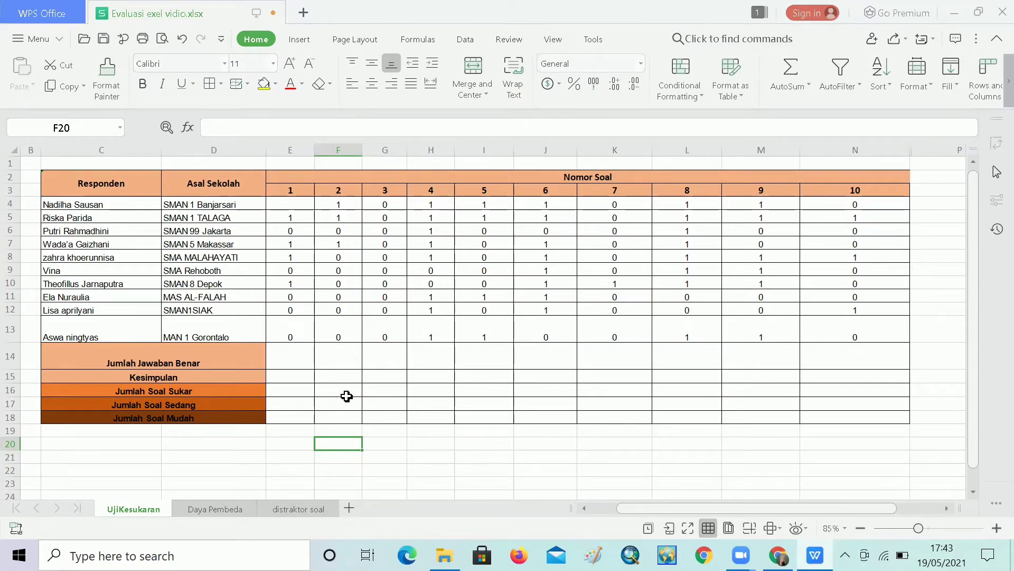
left_click(299, 361)
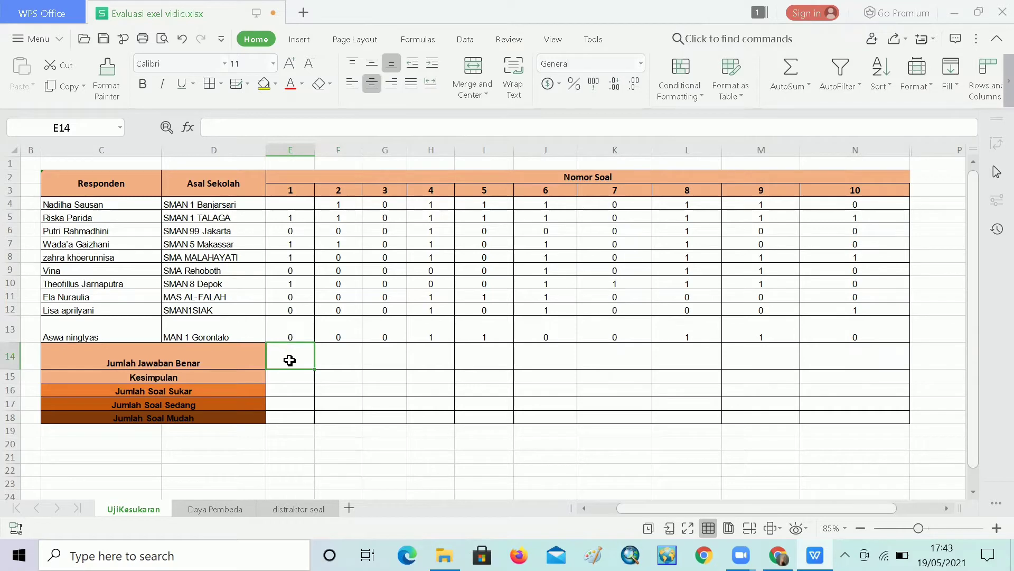
type("=COUN")
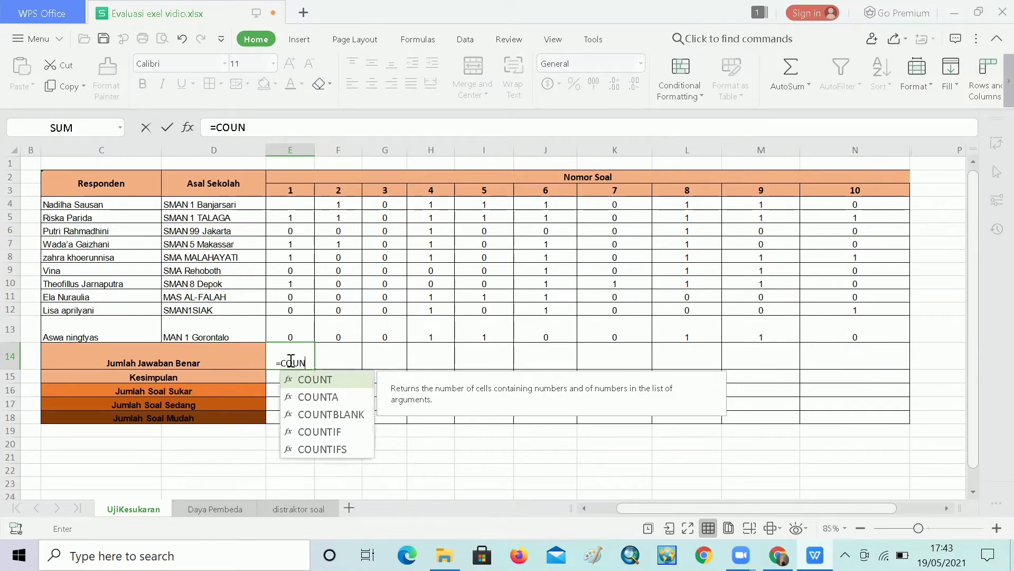
type("TI")
key("Tab")
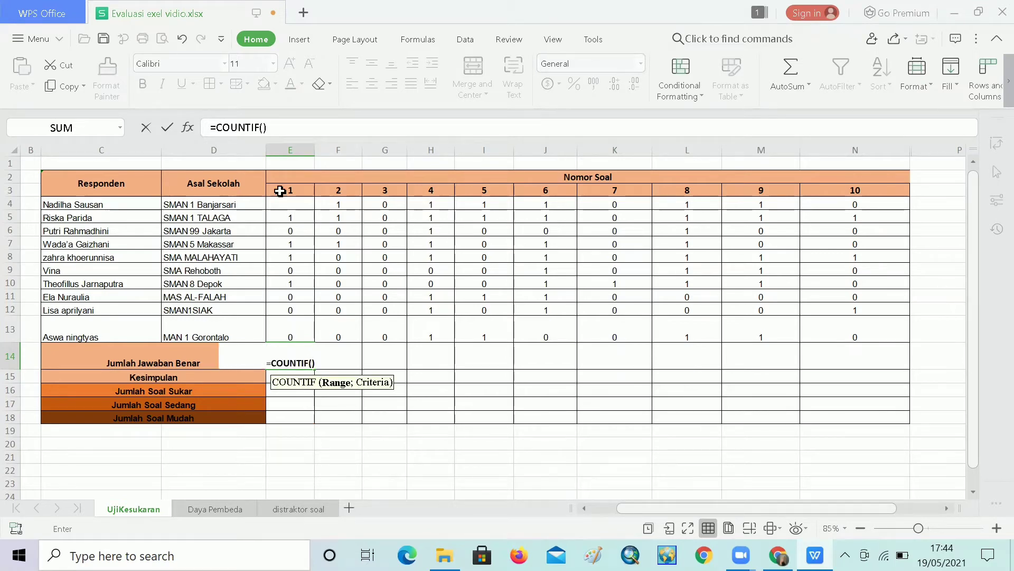
left_click_drag(280, 192, 306, 331)
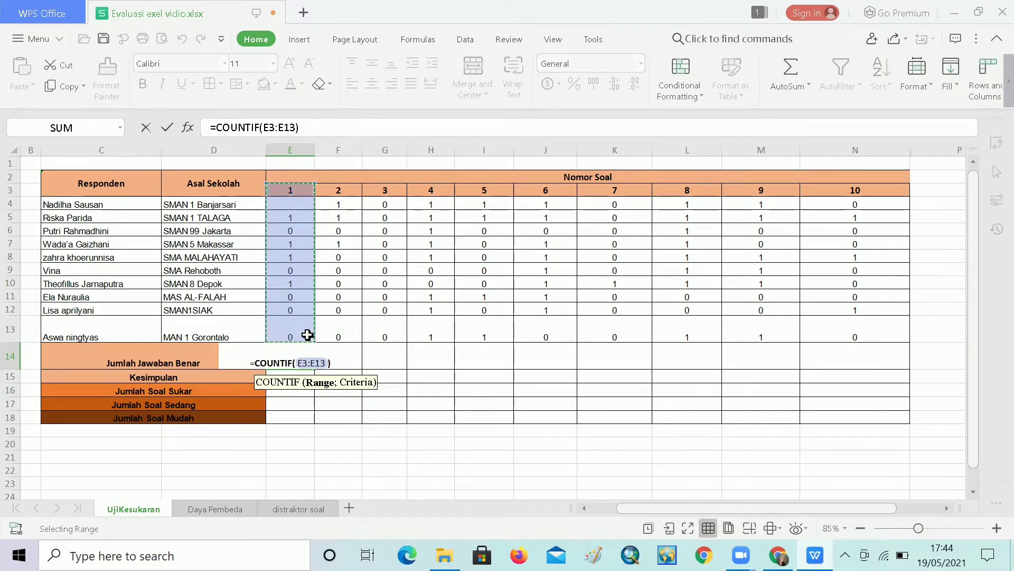
type(";")
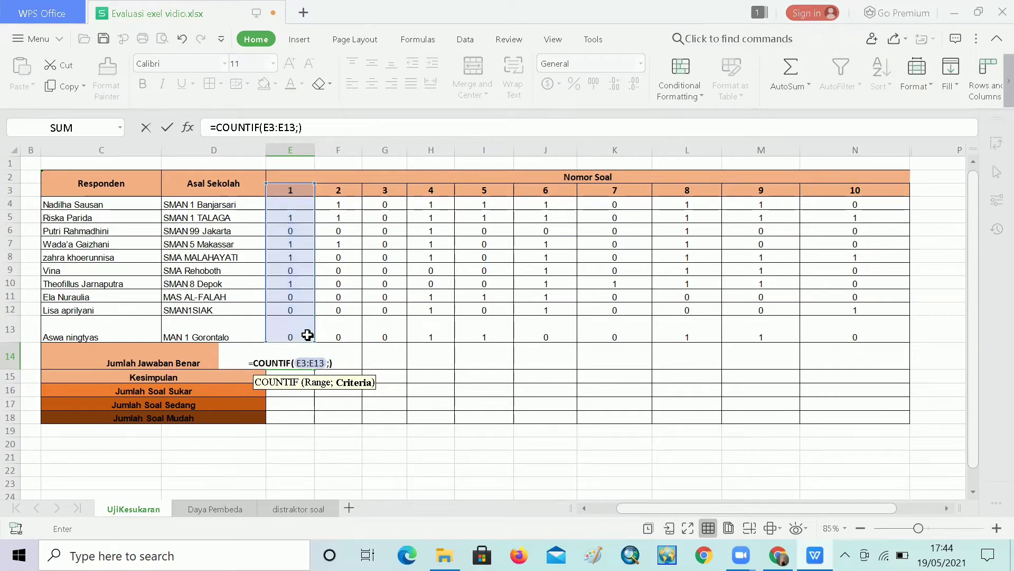
type("\"")
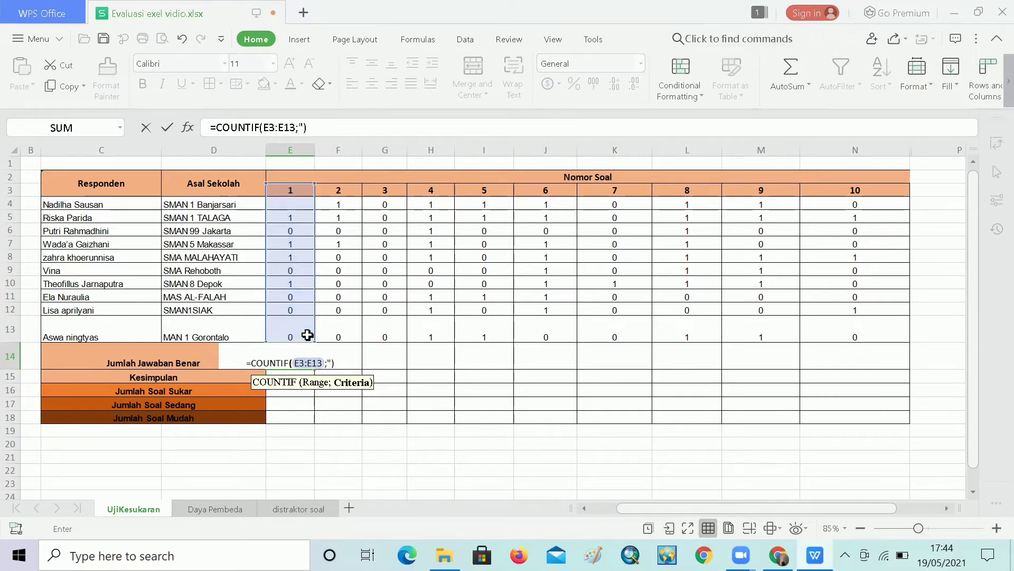
type("1\"")
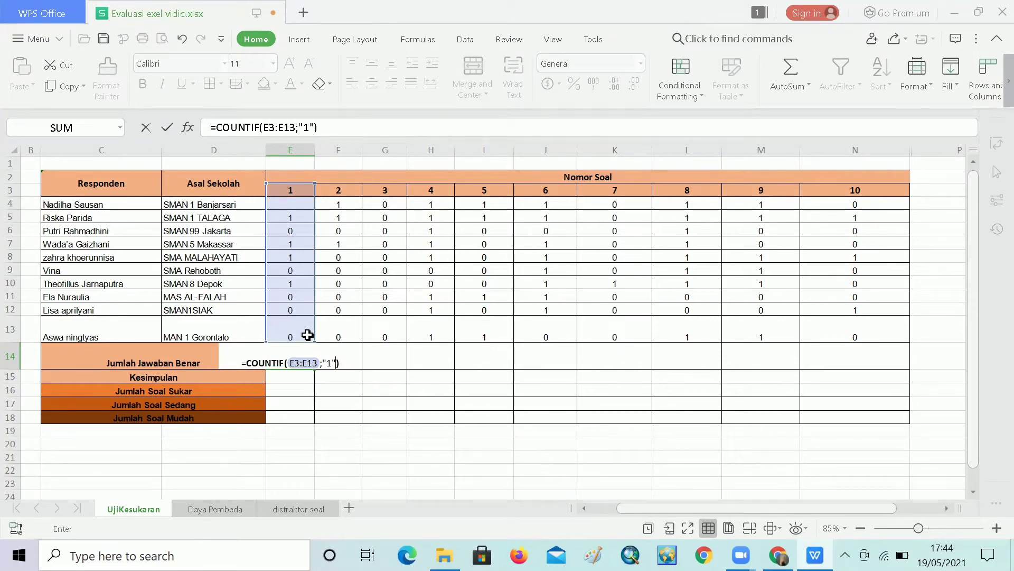
key("Return")
left_click(308, 353)
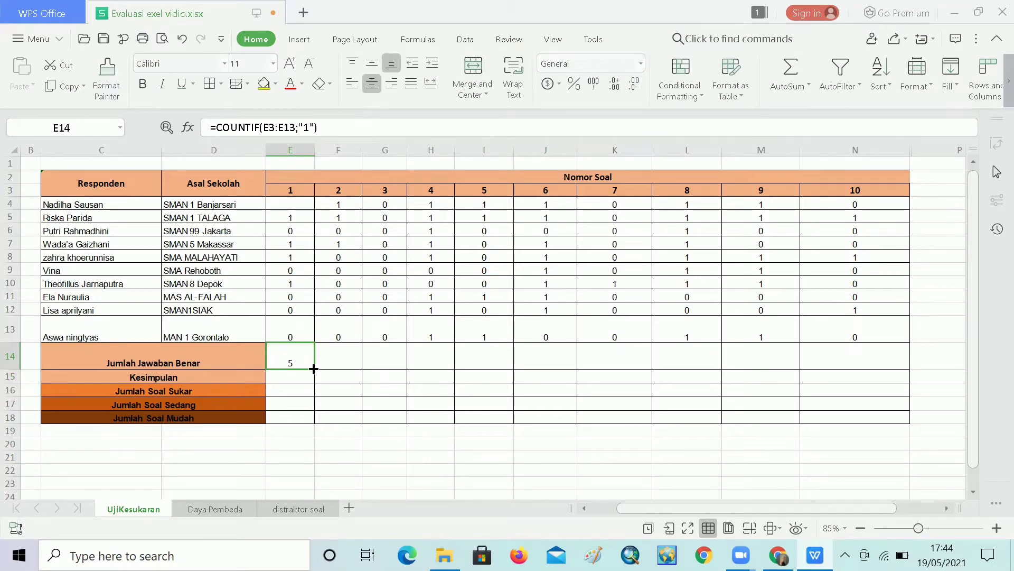
left_click_drag(314, 369, 899, 362)
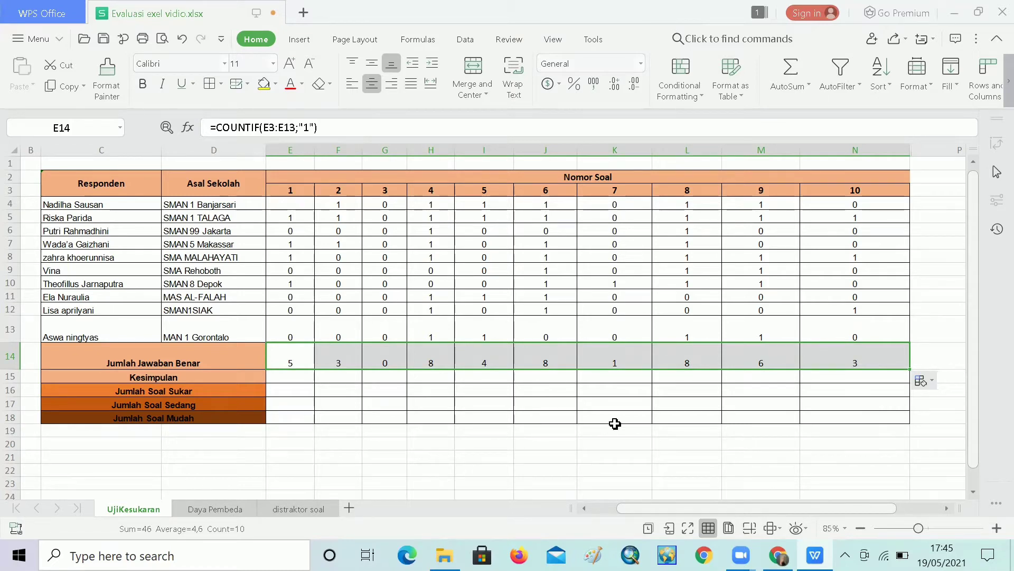
- Switch to the teaching-material PDF in Chrome and examine the difficulty index formula P = B/Jx and the definitions of its variables
mouse_move(777, 555)
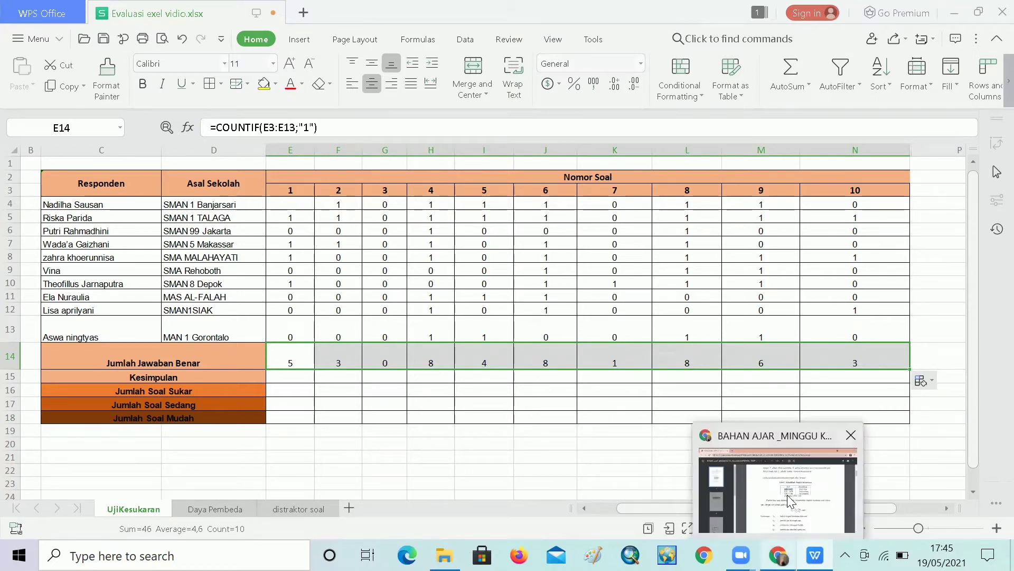
left_click(788, 494)
scroll(538, 404, "up", 5)
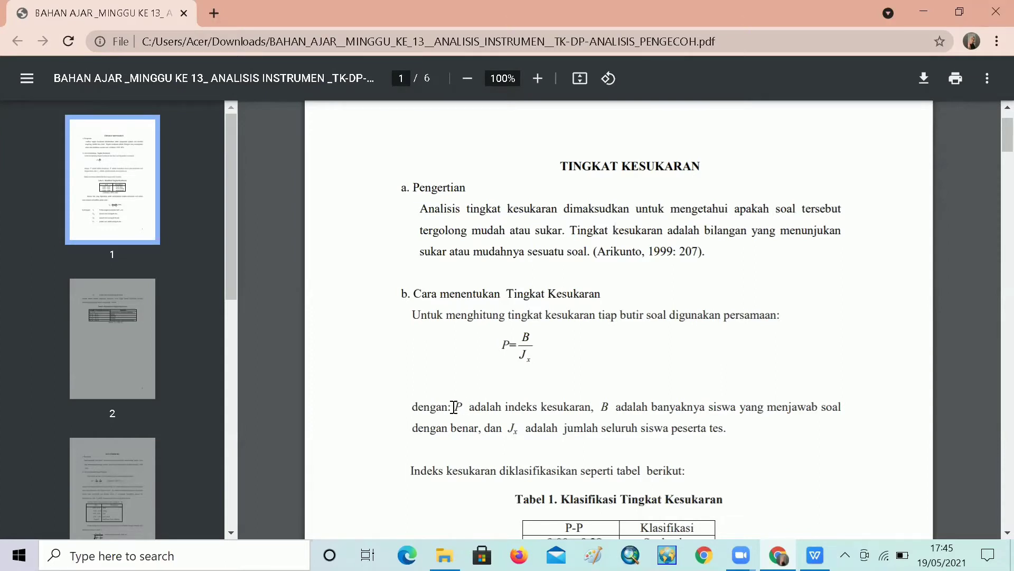
left_click_drag(454, 407, 841, 407)
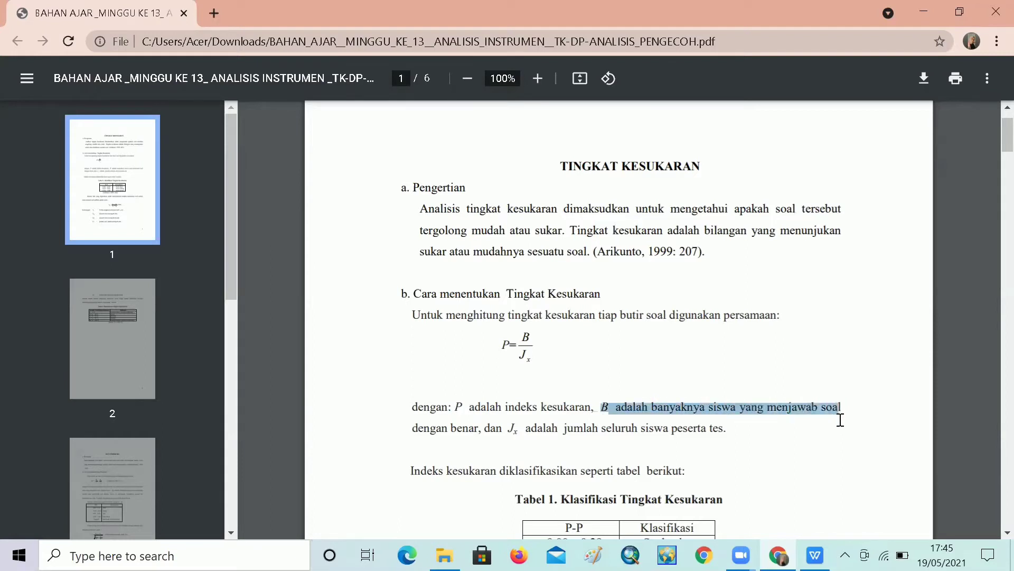
left_click_drag(652, 448, 483, 435)
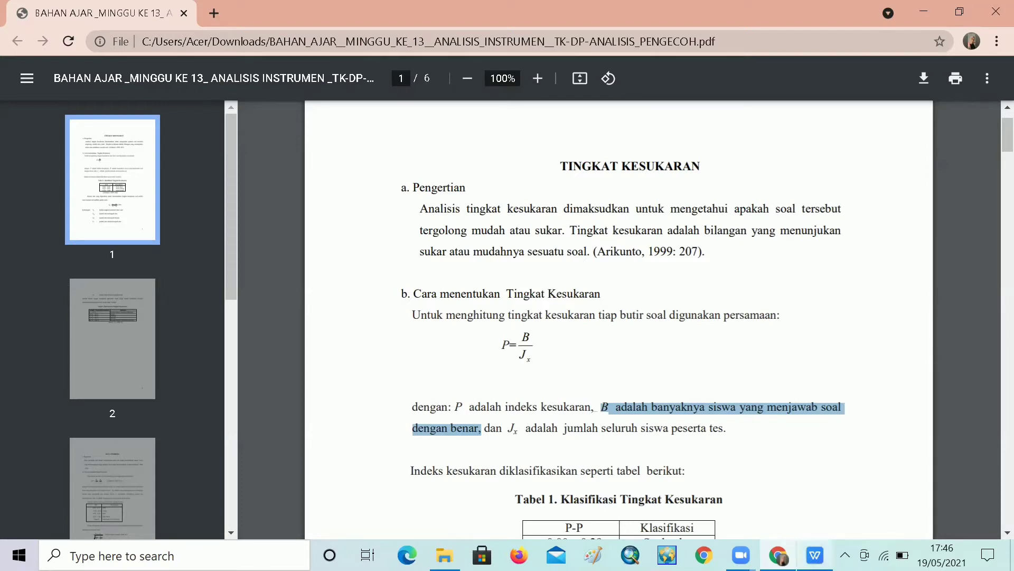
- Return to the WPS workbook, enter =E14/10 in the Kesimpulan cell E15 and fill the formula across to N15
mouse_move(815, 554)
left_click(803, 515)
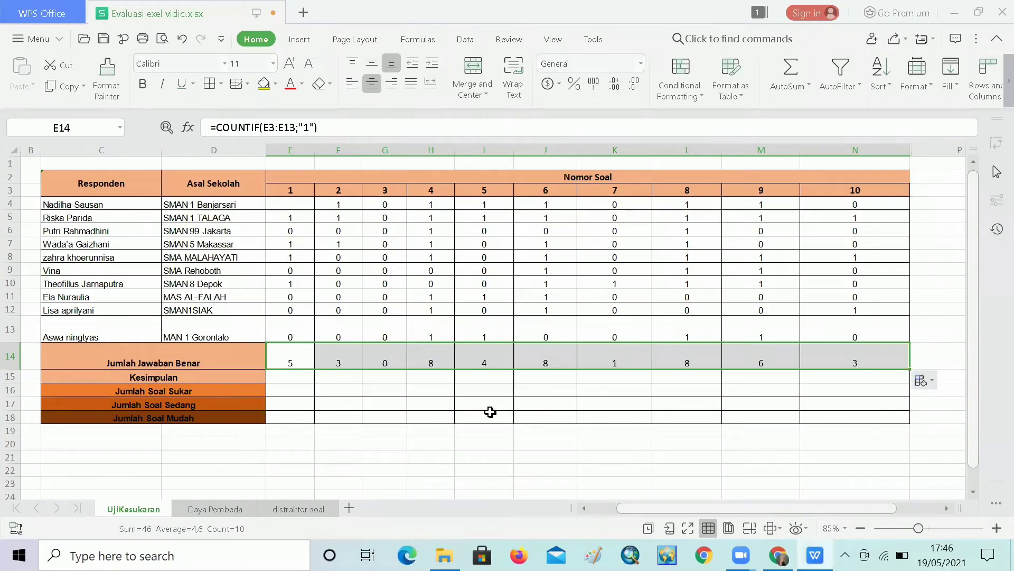
left_click(290, 375)
type("=")
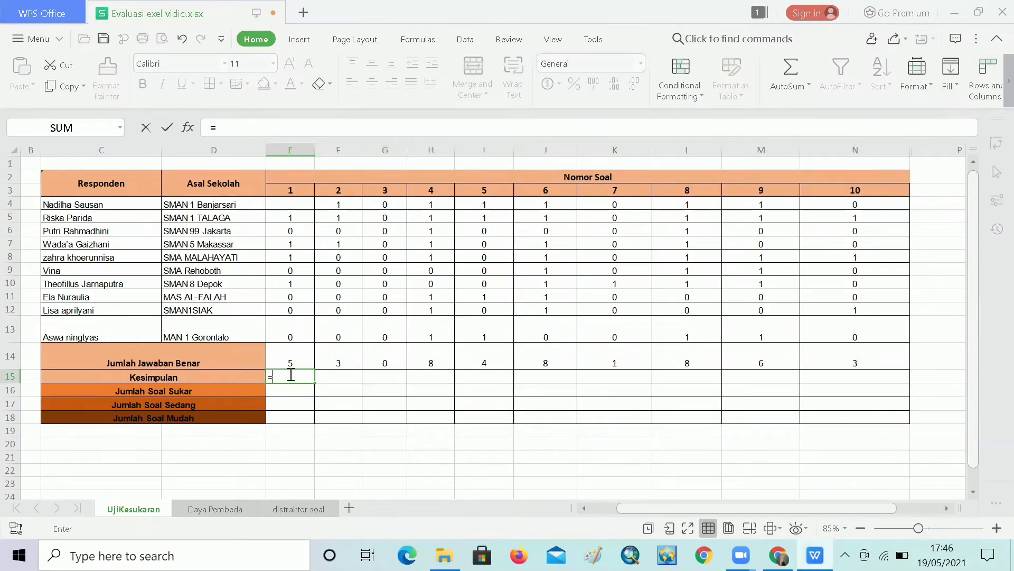
left_click(292, 375)
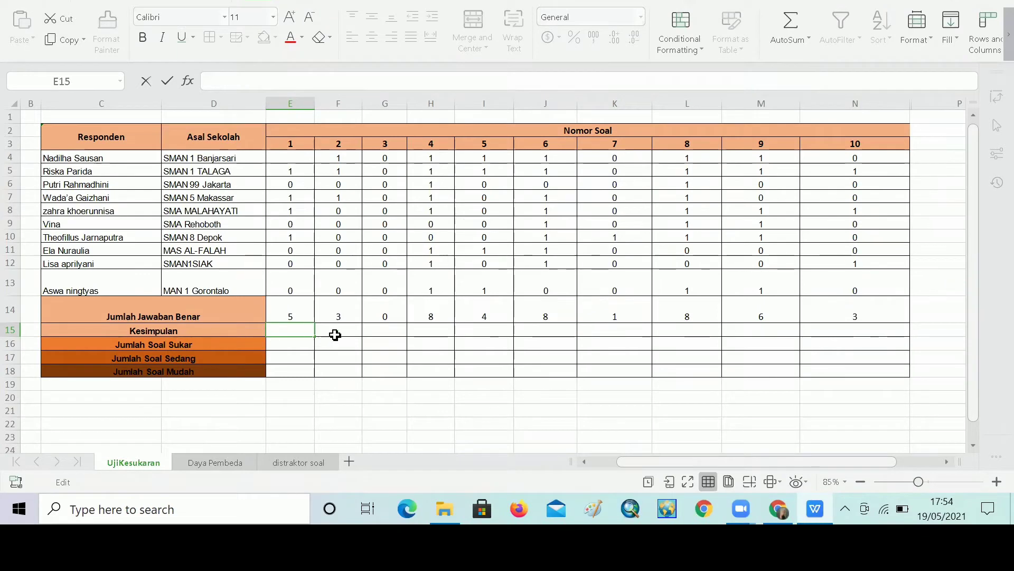
type("=")
key("Up")
type("/10")
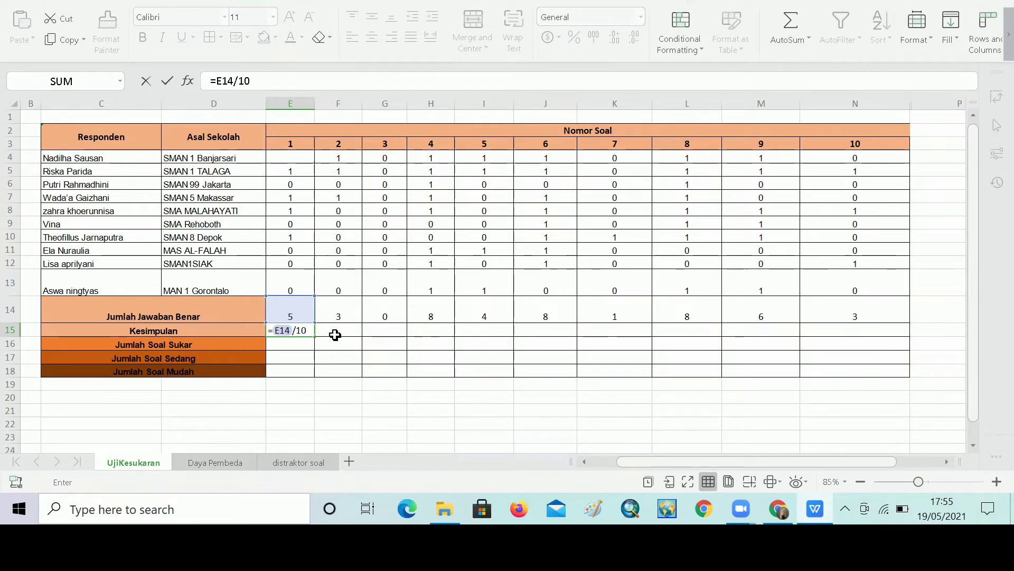
key("Return")
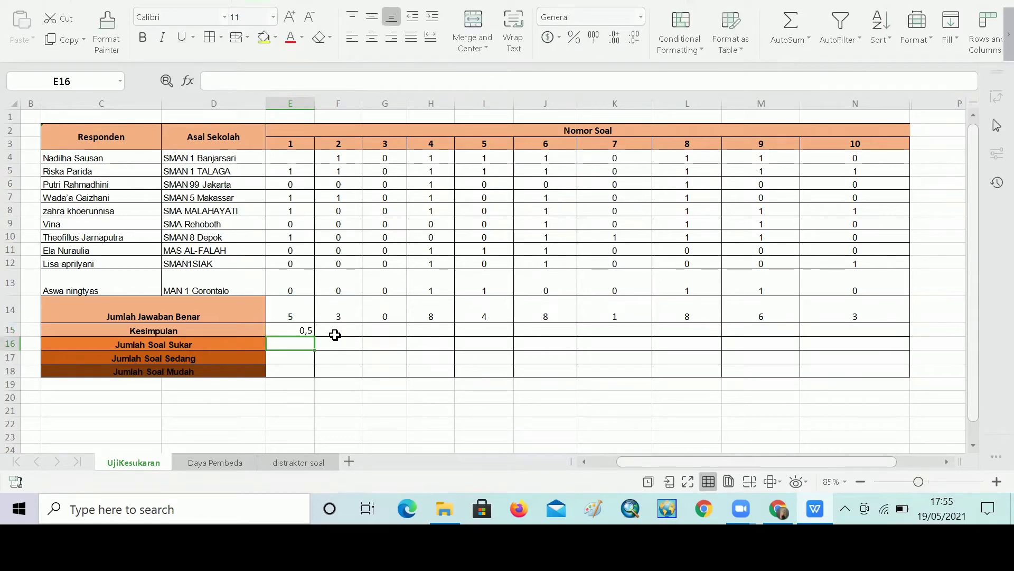
left_click(294, 329)
left_click_drag(315, 336, 863, 330)
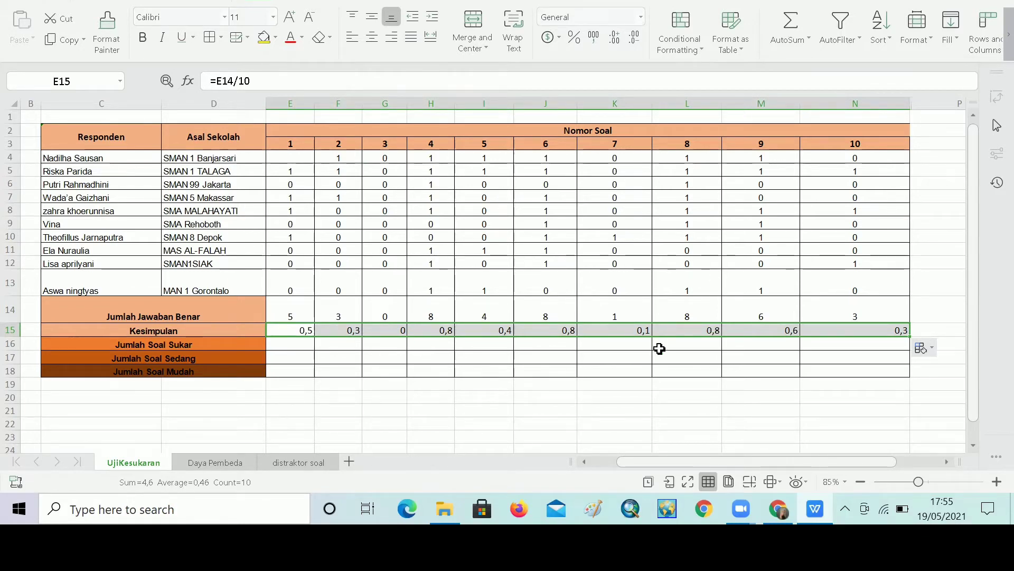
- Switch to the PDF in Chrome and examine the difficulty classification ranges in Tabel 1
mouse_move(778, 509)
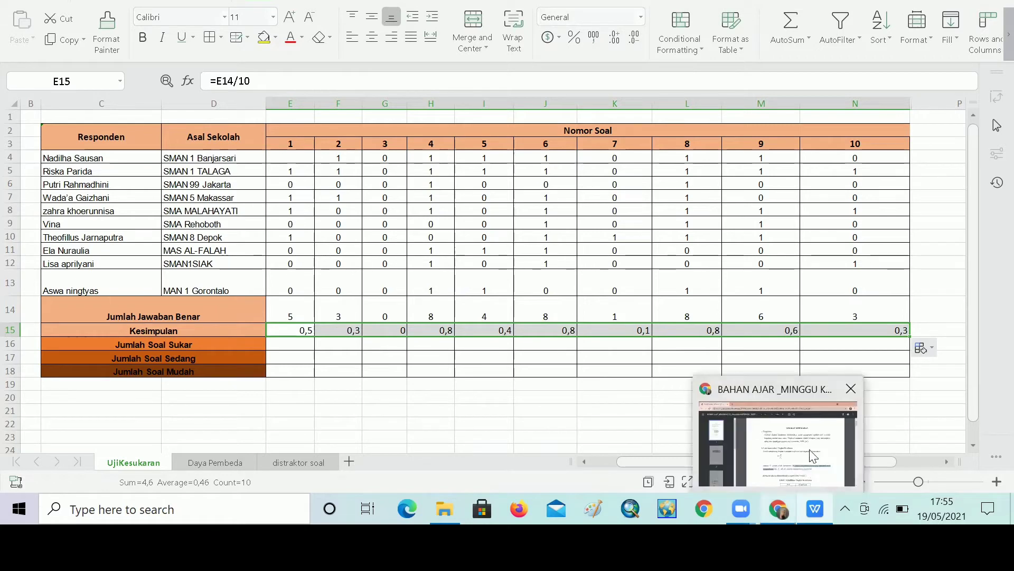
left_click(812, 454)
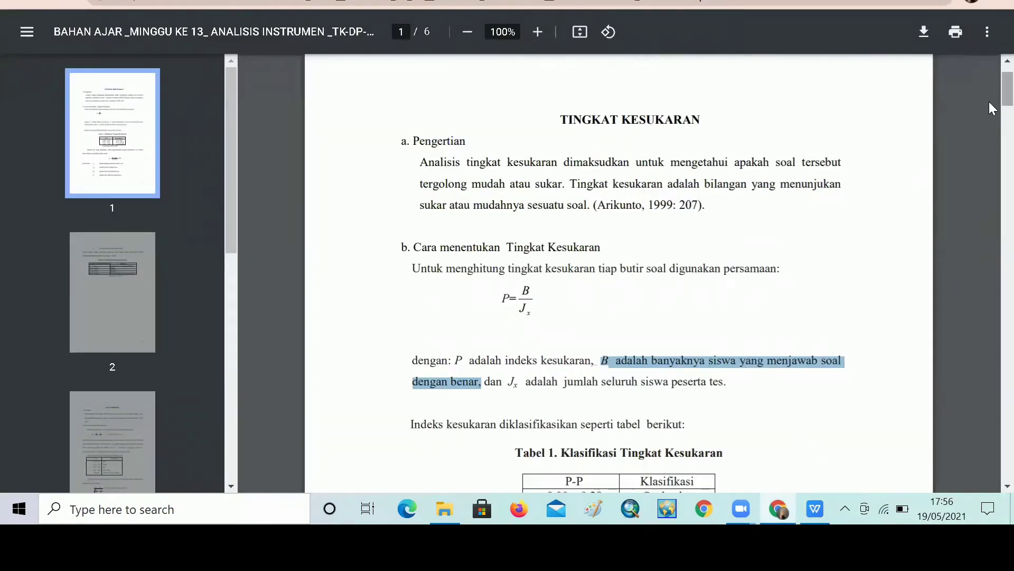
scroll(989, 113, "down", 4)
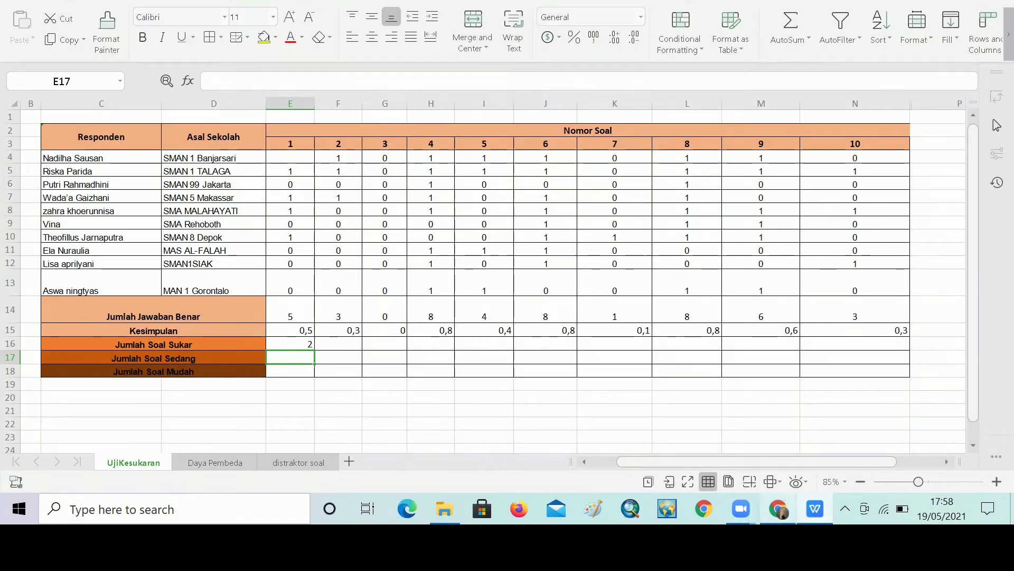
- Check the Soal sedang range in the PDF, count the matching Kesimpulan values in the workbook and enter 5 for Jumlah Soal Sedang in E17
mouse_move(778, 508)
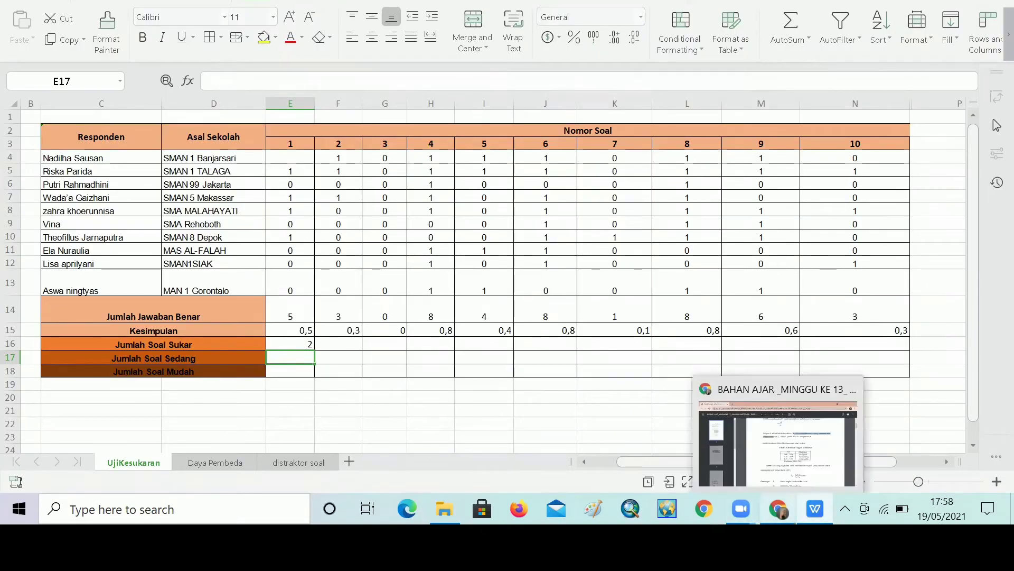
left_click(779, 454)
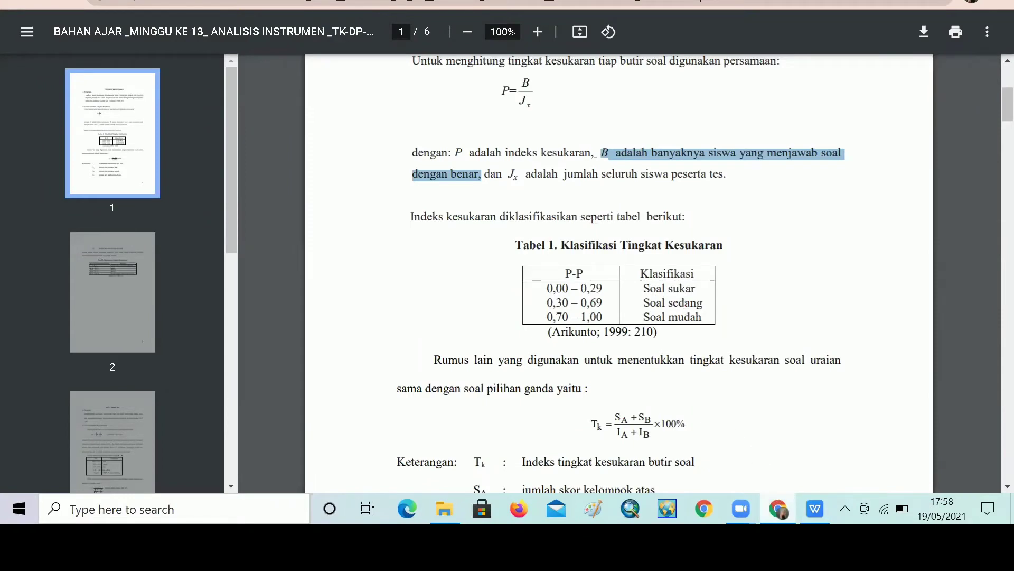
key("alt+Tab")
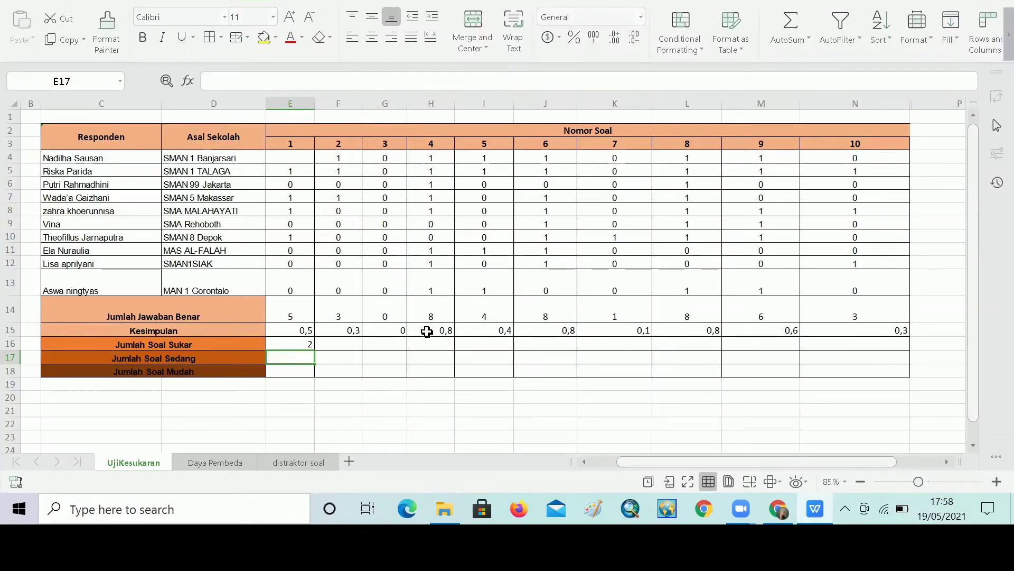
left_click(354, 331)
left_click(497, 331)
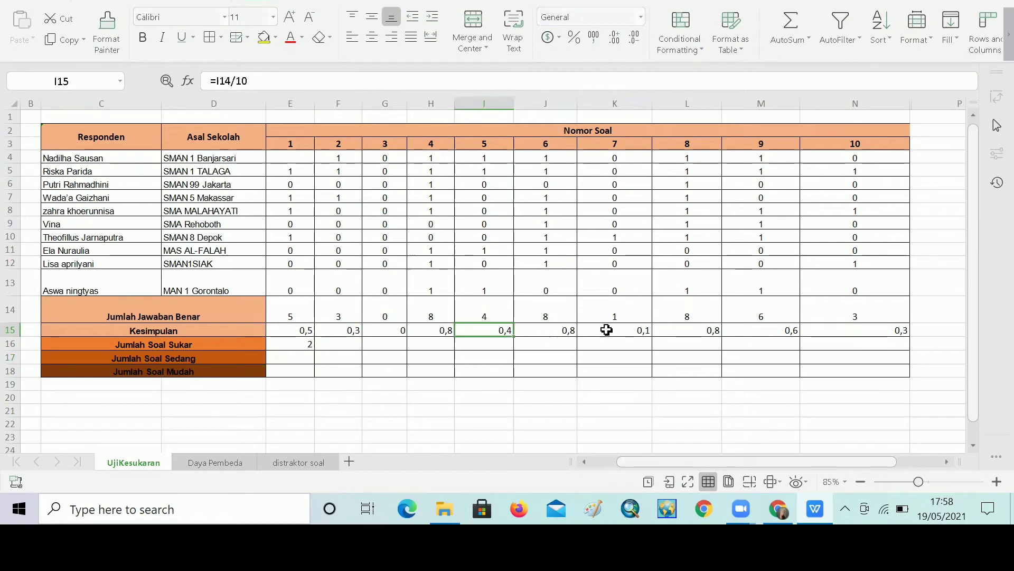
left_click(607, 329)
left_click(304, 358)
type("5")
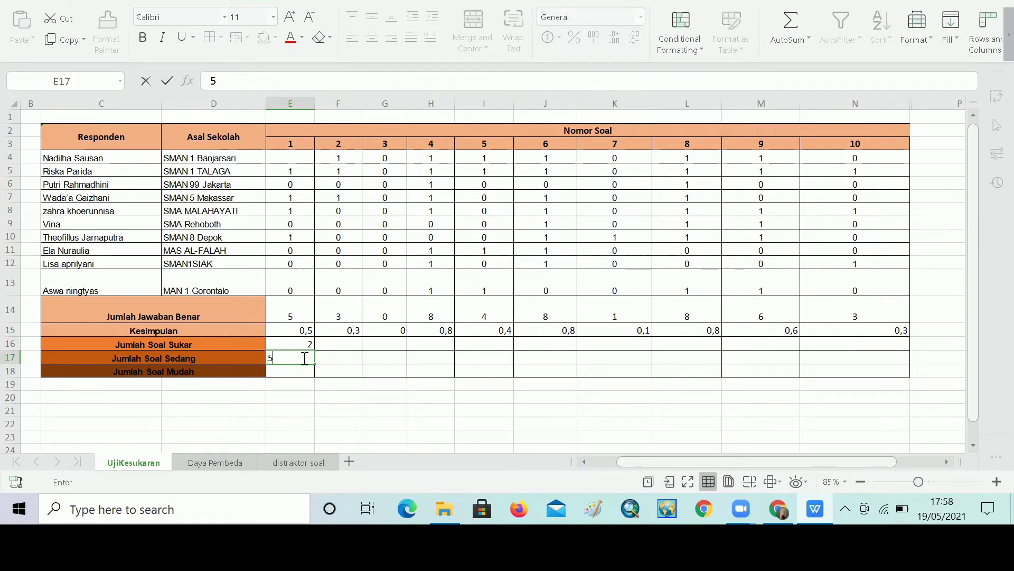
left_click(302, 374)
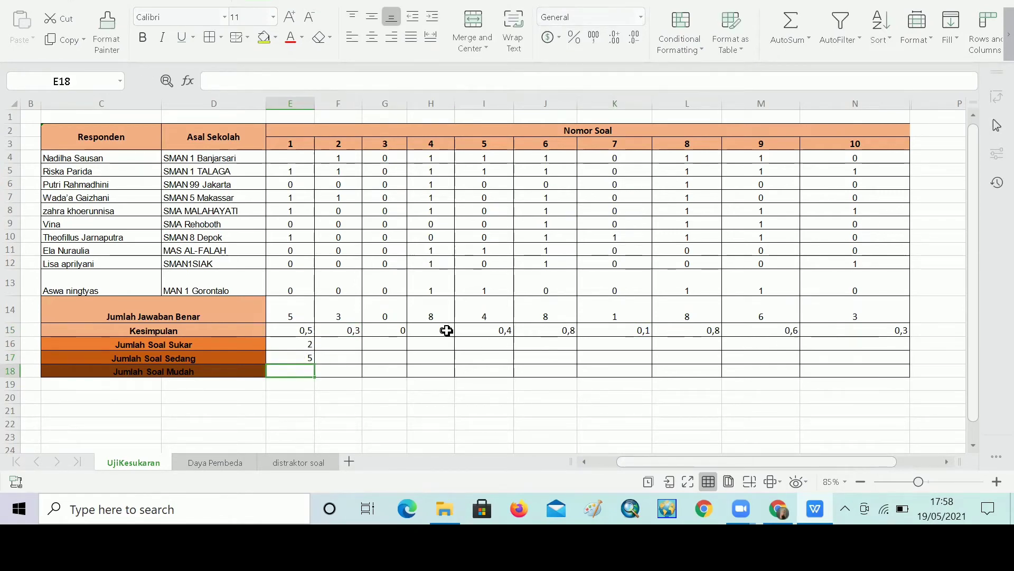
- Count the Kesimpulan values in the easy range and enter 3 for Jumlah Soal Mudah in E18
left_click_drag(446, 331, 552, 336)
left_click(657, 344)
left_click(303, 371)
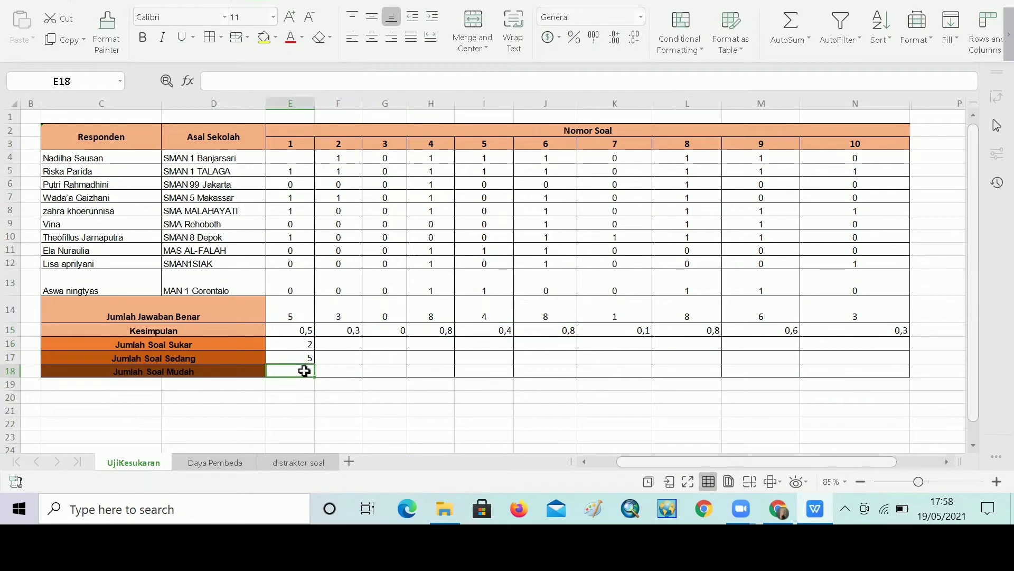
type("3")
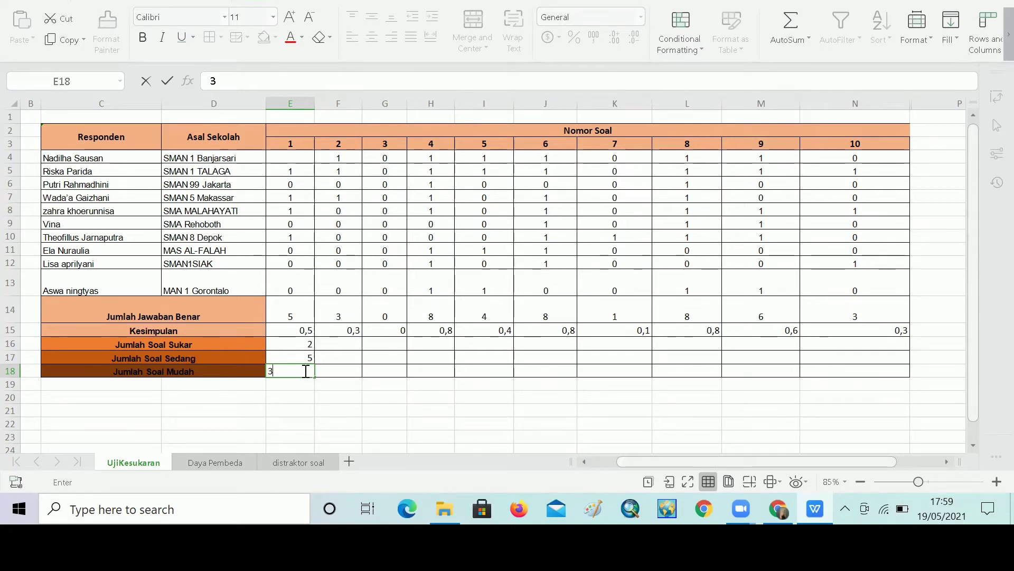
left_click(303, 388)
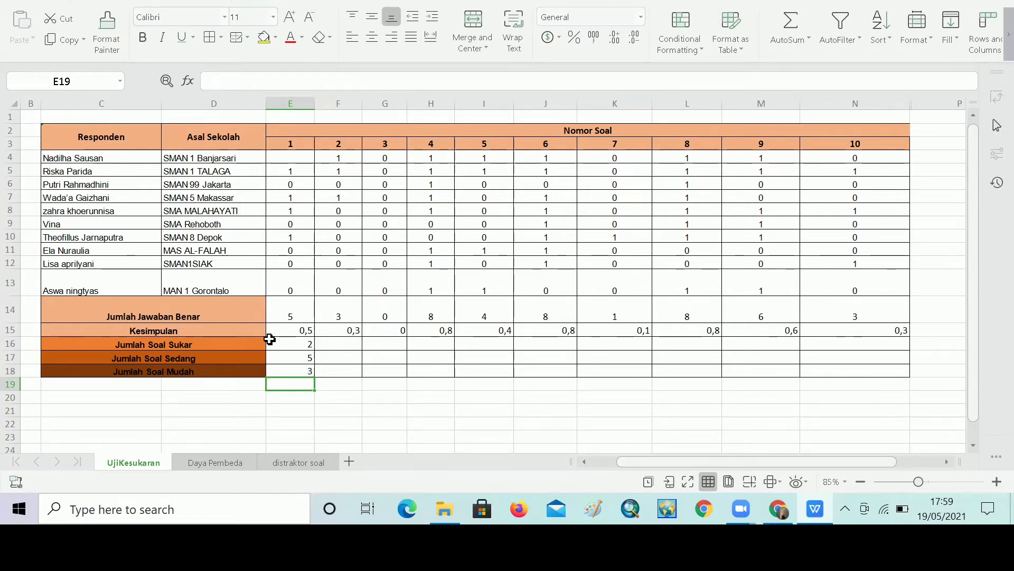
- Select the result block E14:N18, from Jumlah Jawaban Benar down to Jumlah Soal Mudah
left_click_drag(270, 340, 312, 374)
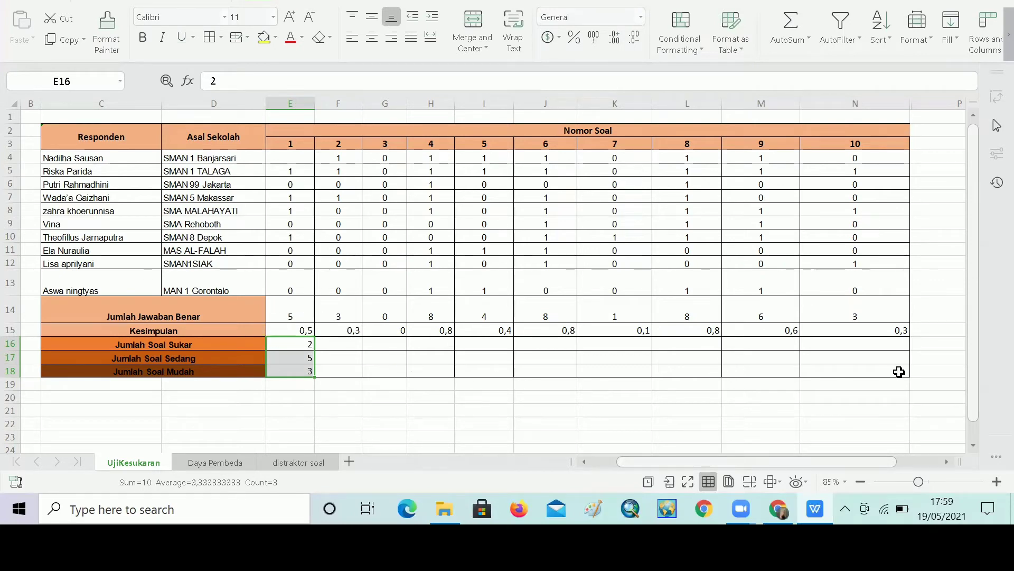
key("Up")
key("Up")
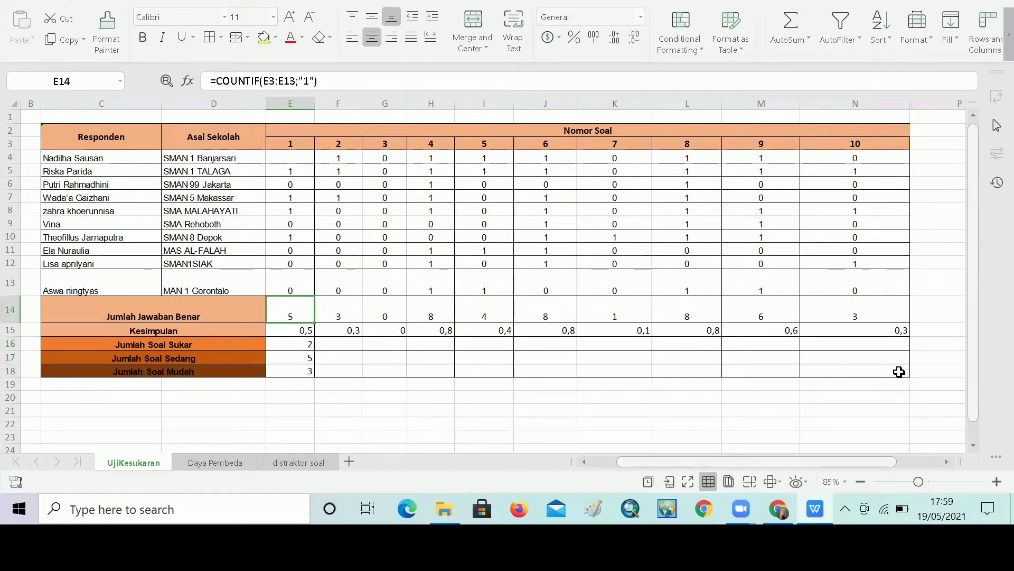
key("shift+Down")
key("shift+Right")
key("shift+Down")
key("shift+Right")
key("shift+Down")
key("shift+Right")
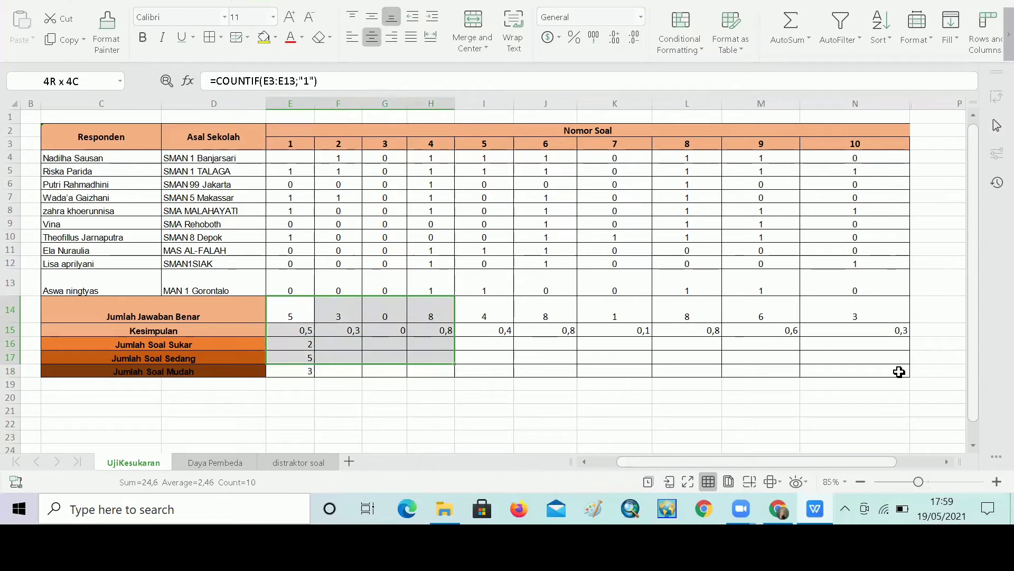
key("shift+Down")
key("shift+Down")
key("shift+Right")
key("shift+Right")
key("shift+Right")
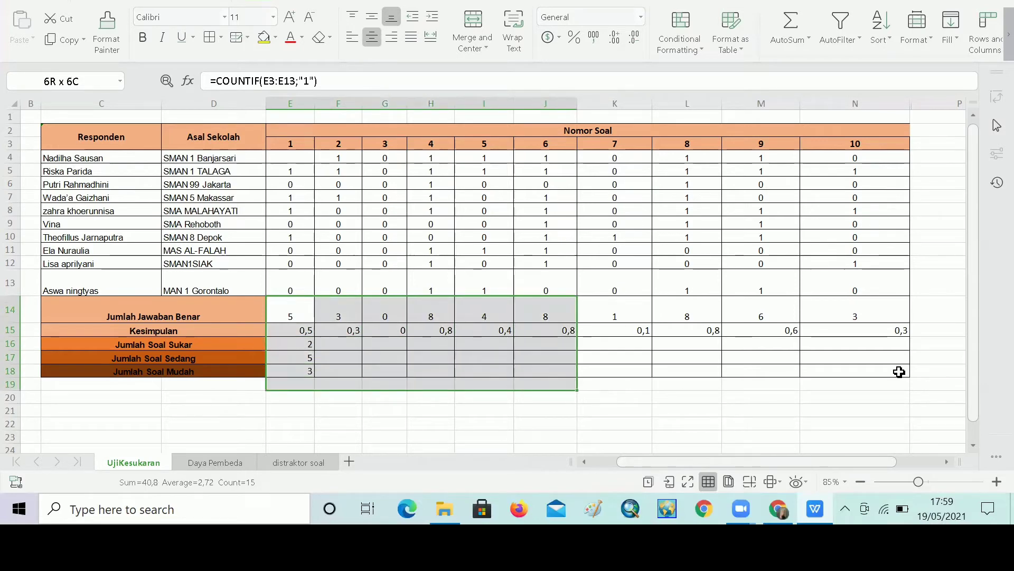
key("shift+Up")
key("shift+Right")
key("shift+Right")
key("shift+Right")
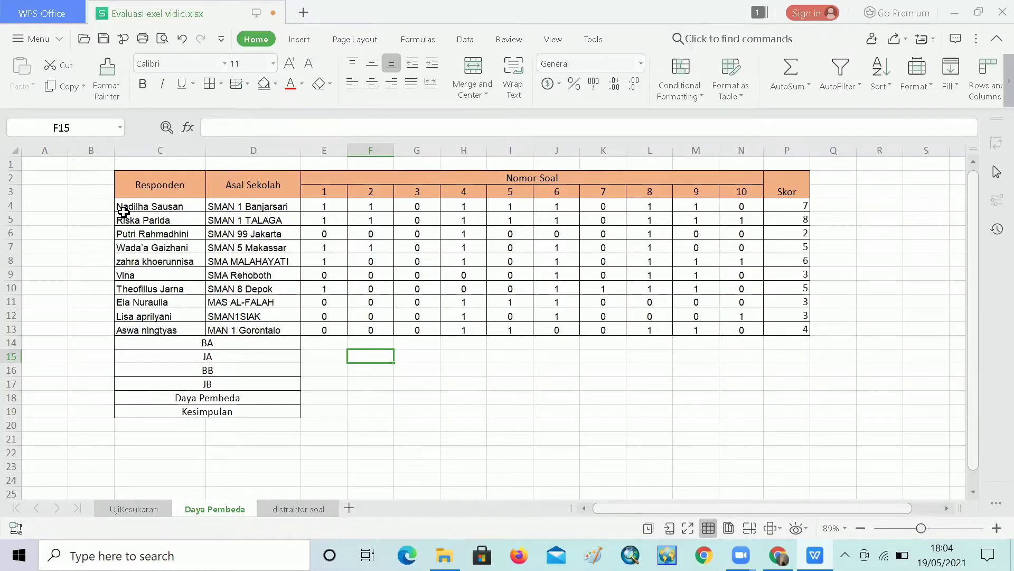
- Fill the first three respondent rows, C4:P6, of the Daya Pembeda sheet with orange
left_click_drag(121, 203, 790, 233)
left_click(275, 83)
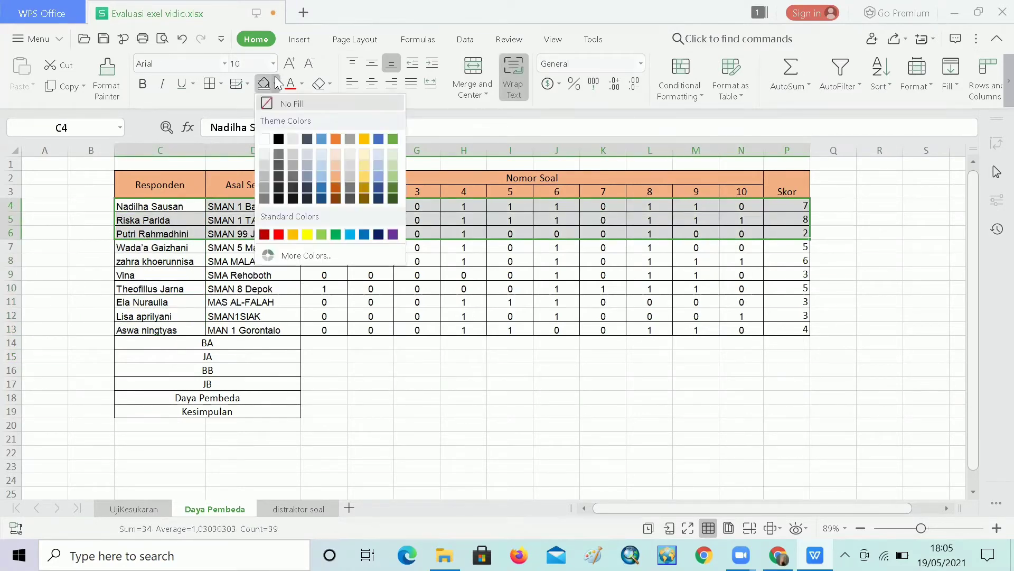
left_click(369, 159)
- Enter =COUNTIF(E4:E6;"1") in the BA cell E14 and fill the formula across to N14
left_click(336, 343)
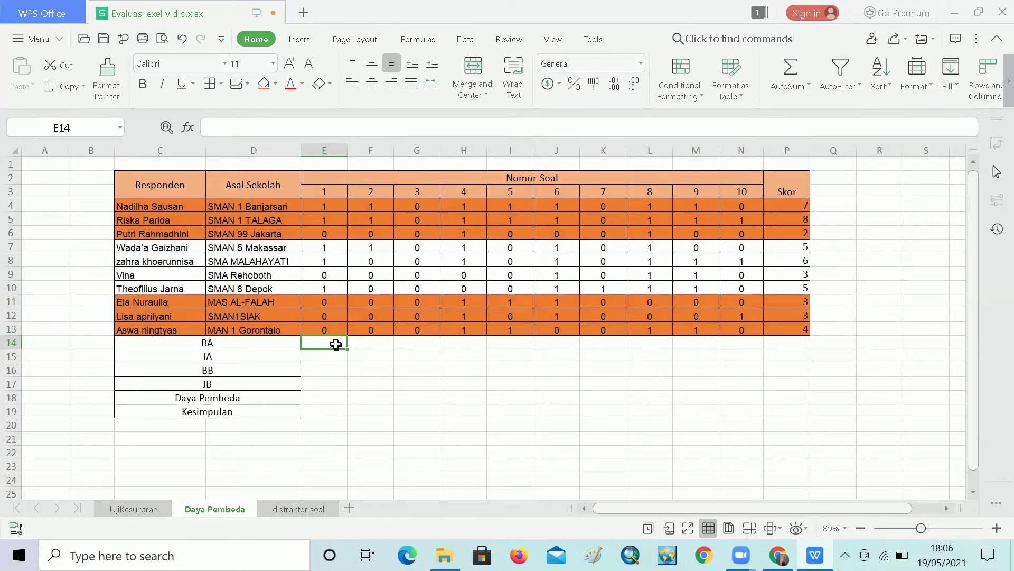
key("alt+Tab")
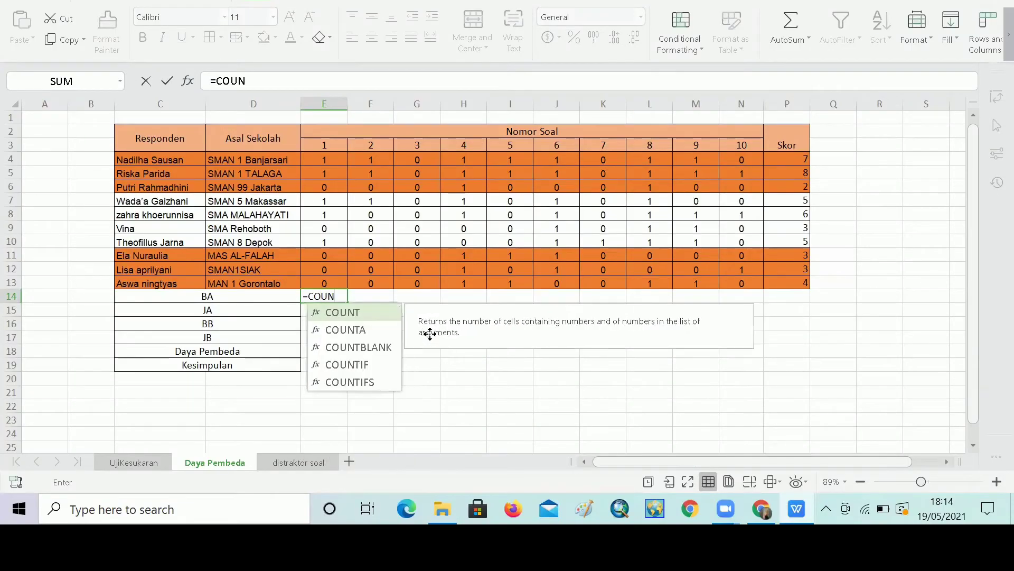
type("TIF(")
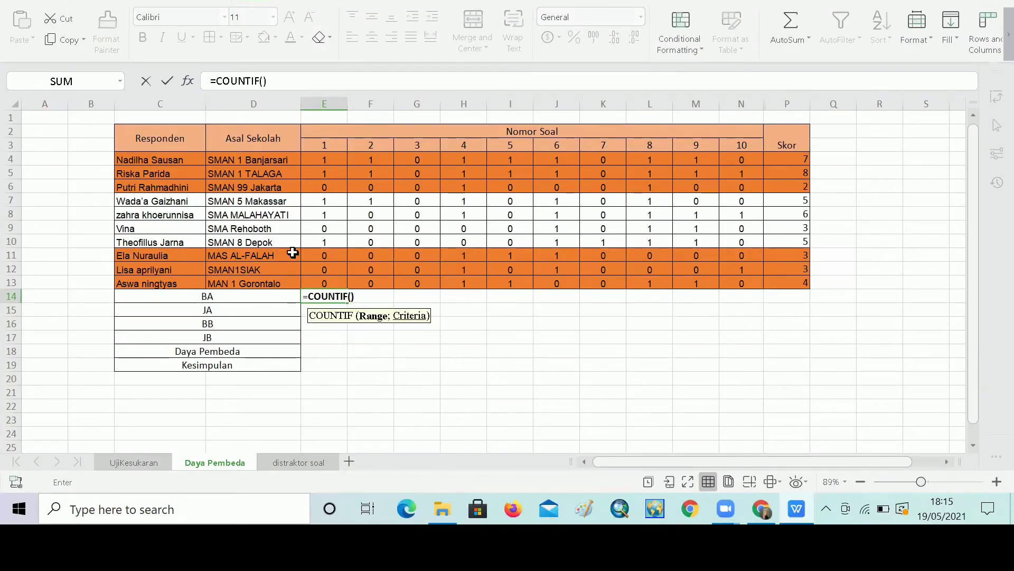
left_click_drag(312, 159, 337, 187)
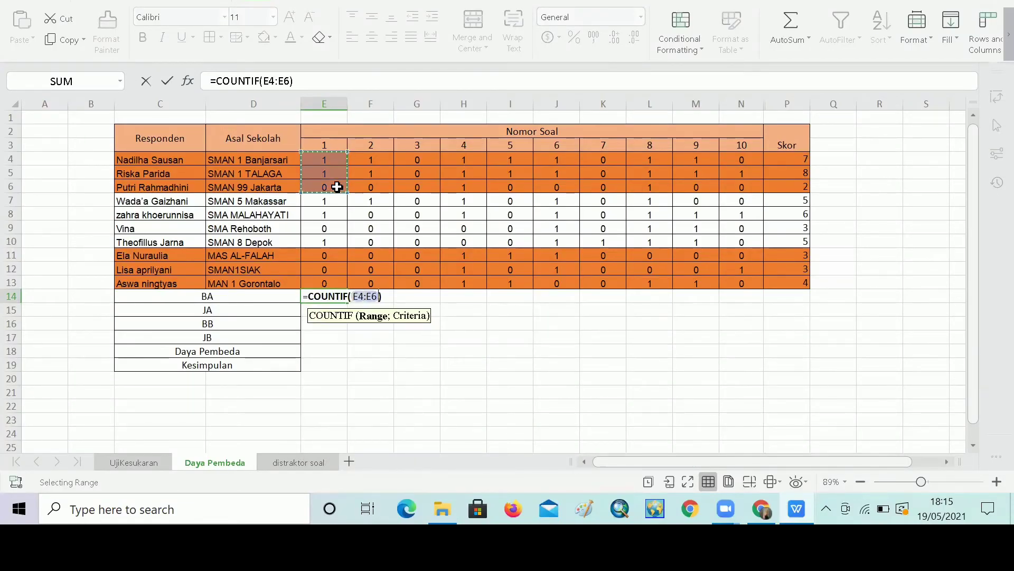
type(";")
type("\"1\"")
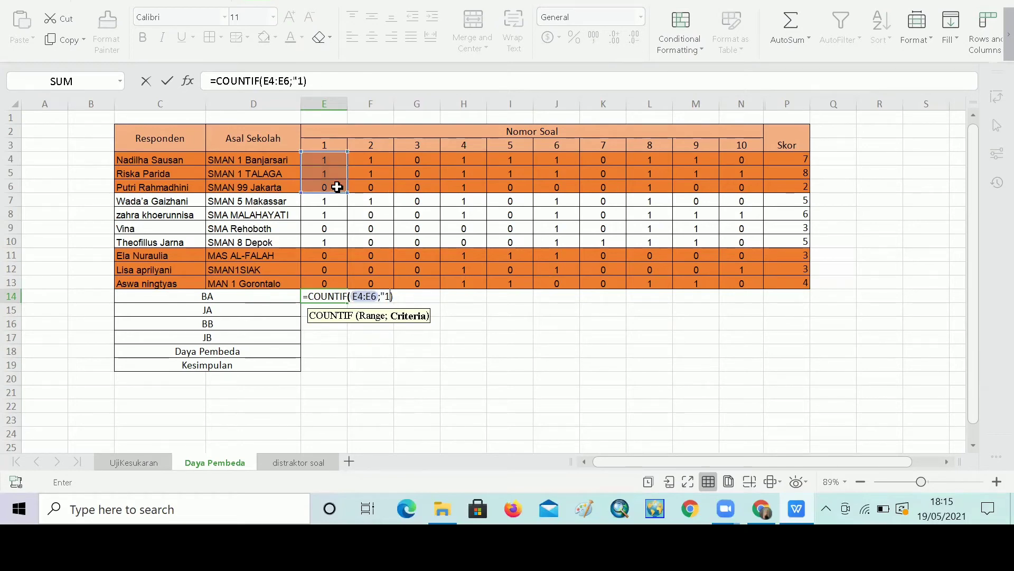
key("Return")
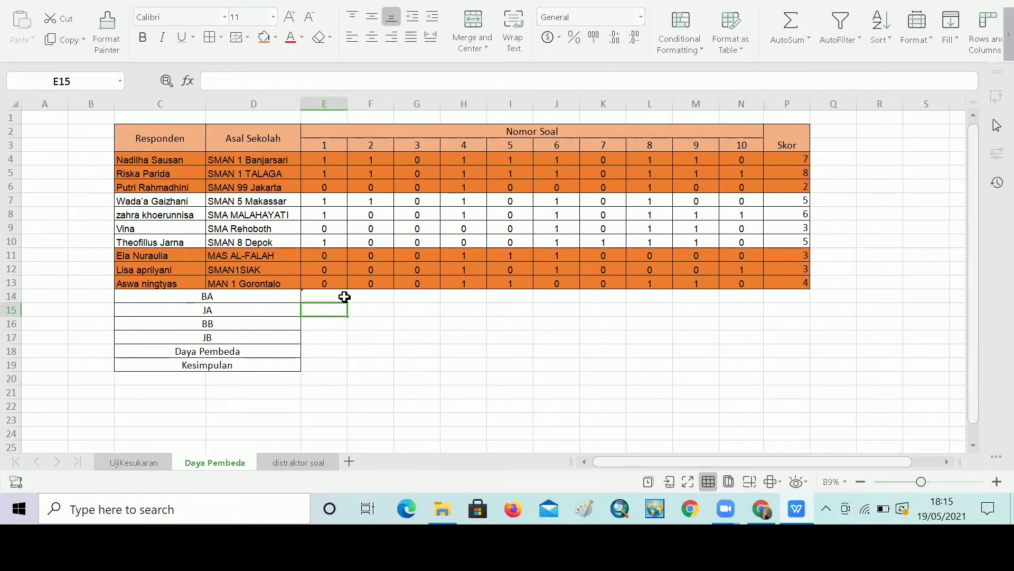
left_click(342, 296)
left_click_drag(347, 301, 752, 300)
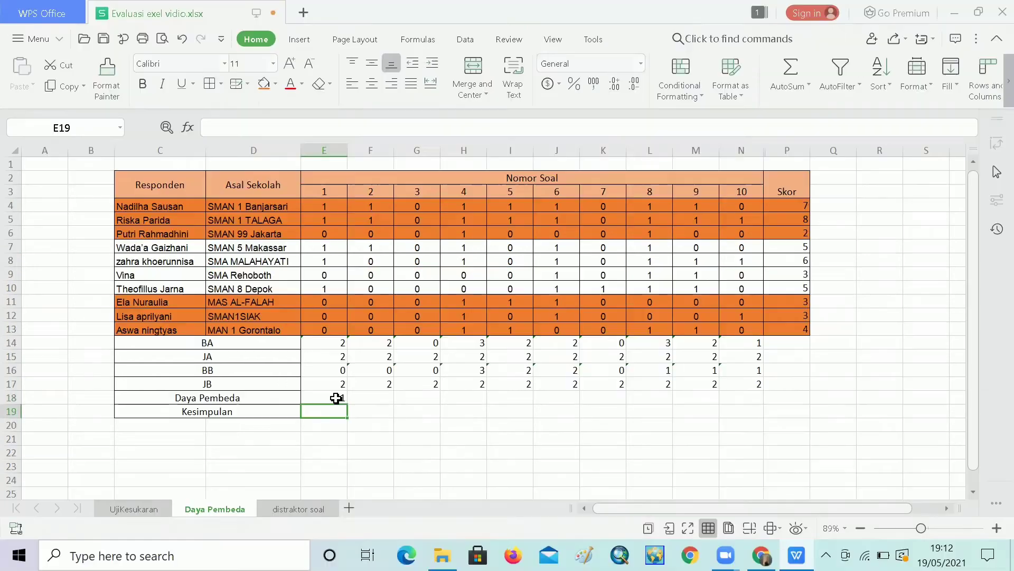
- Fill the Daya Pembeda formula from E18 across to N18
left_click(344, 399)
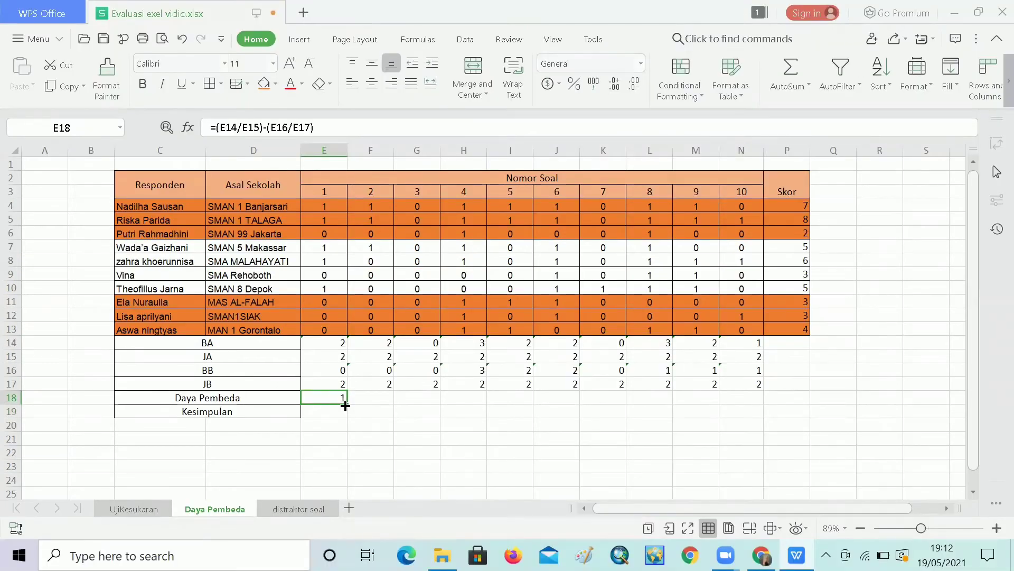
left_click_drag(347, 404, 756, 396)
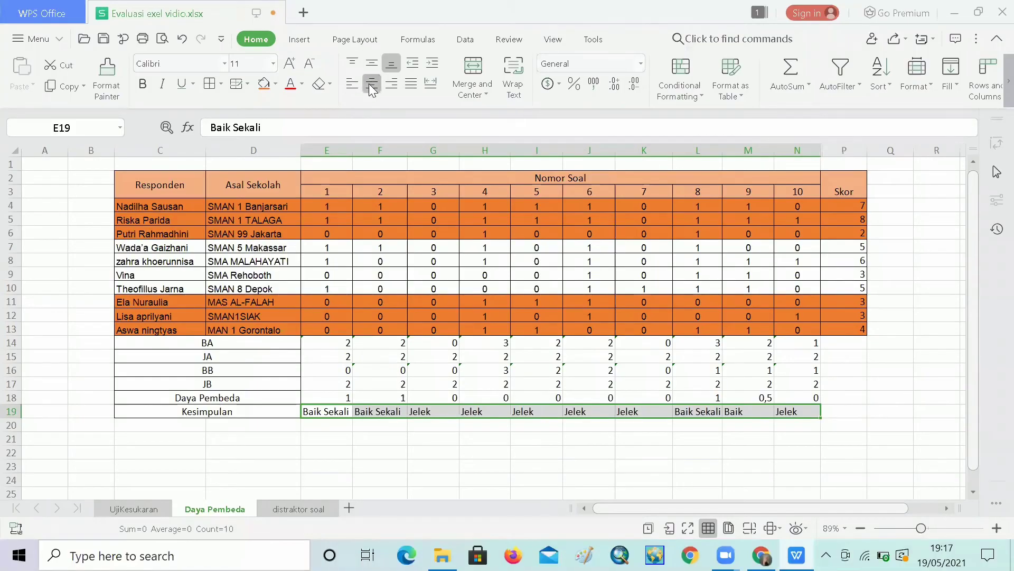
- Centre the Kesimpulan labels in E19:N19 and select the result block E14:N19
left_click(370, 86)
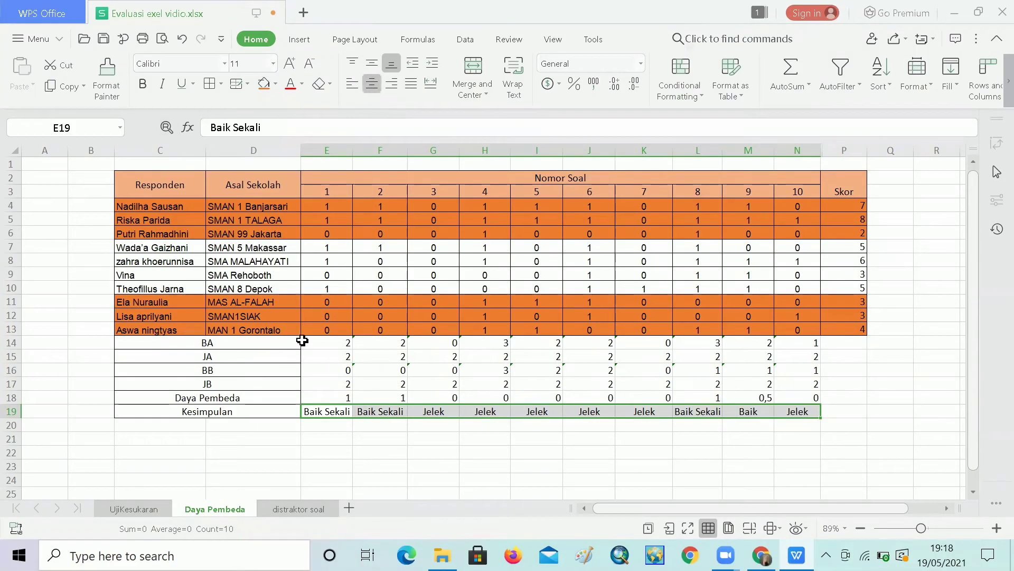
left_click_drag(303, 345, 806, 416)
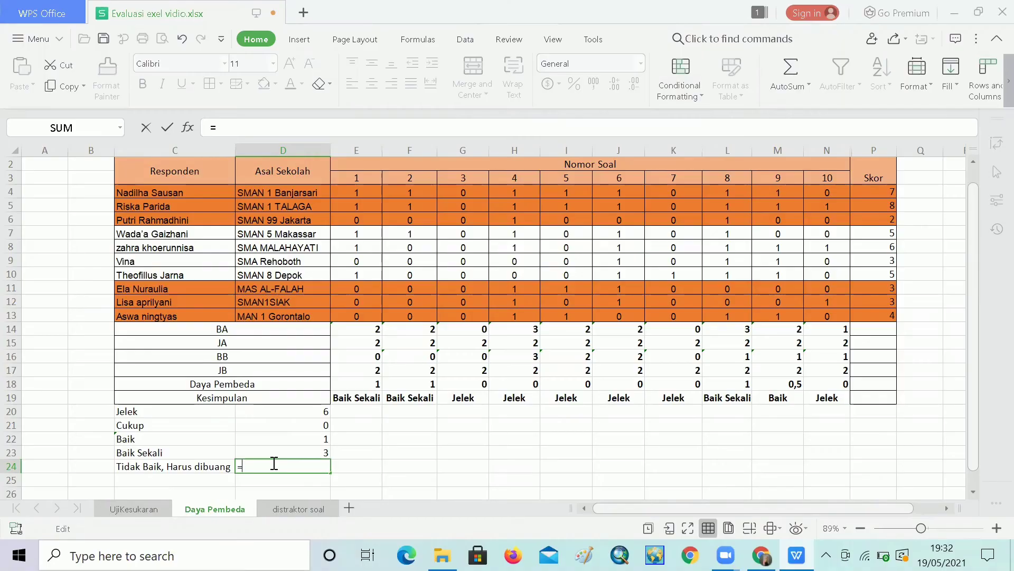
- Enter =COUNTIF(E19:N19;"tIDAK bAIK") in D24 for Tidak Baik, Harus dibuang, and select the summary block C20:D24
type("COUNTIF(")
left_click_drag(345, 402, 827, 397)
type(";\"")
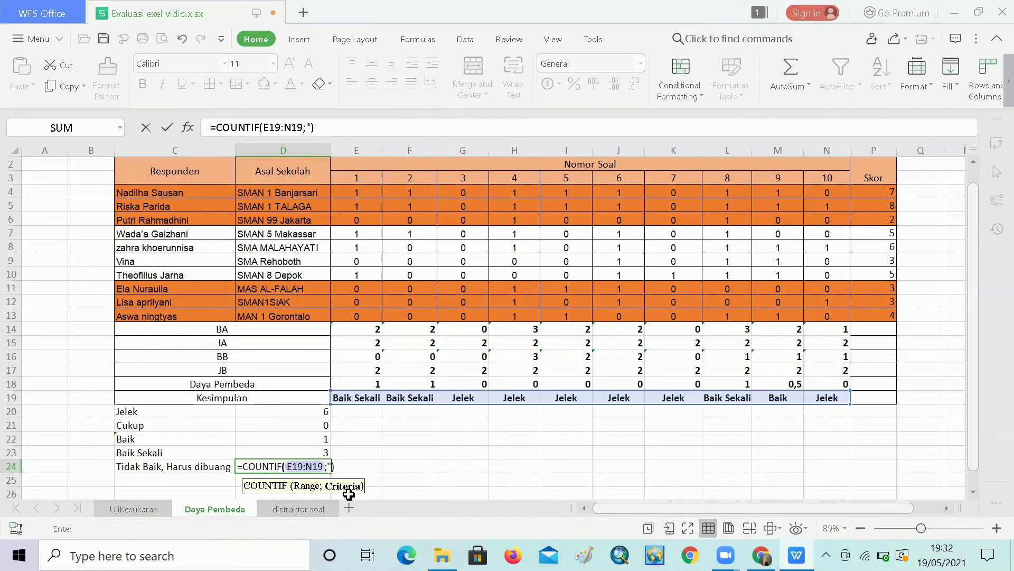
key("Caps_Lock")
type("tIDAK bAIK")
key("Return")
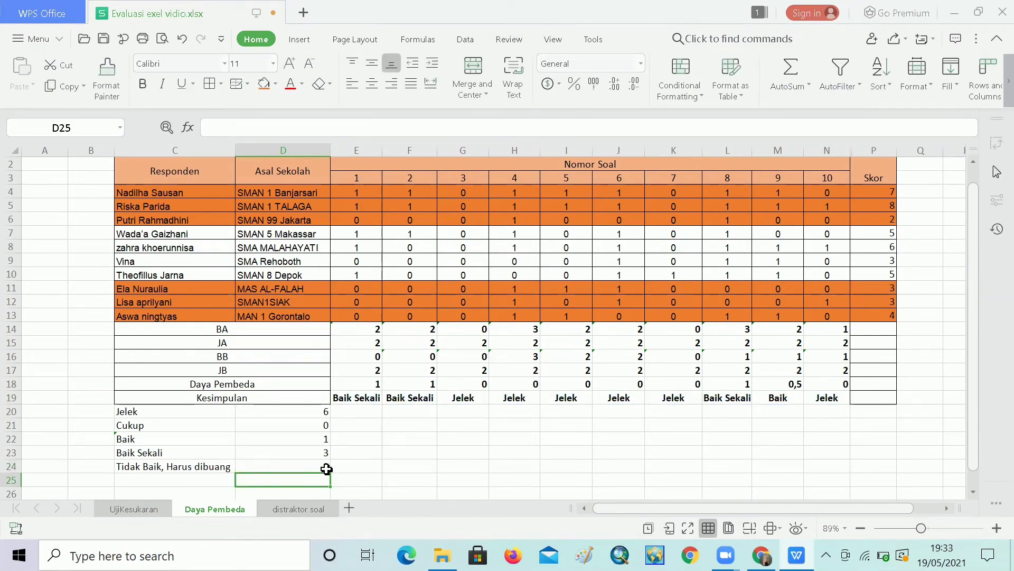
left_click_drag(118, 411, 311, 466)
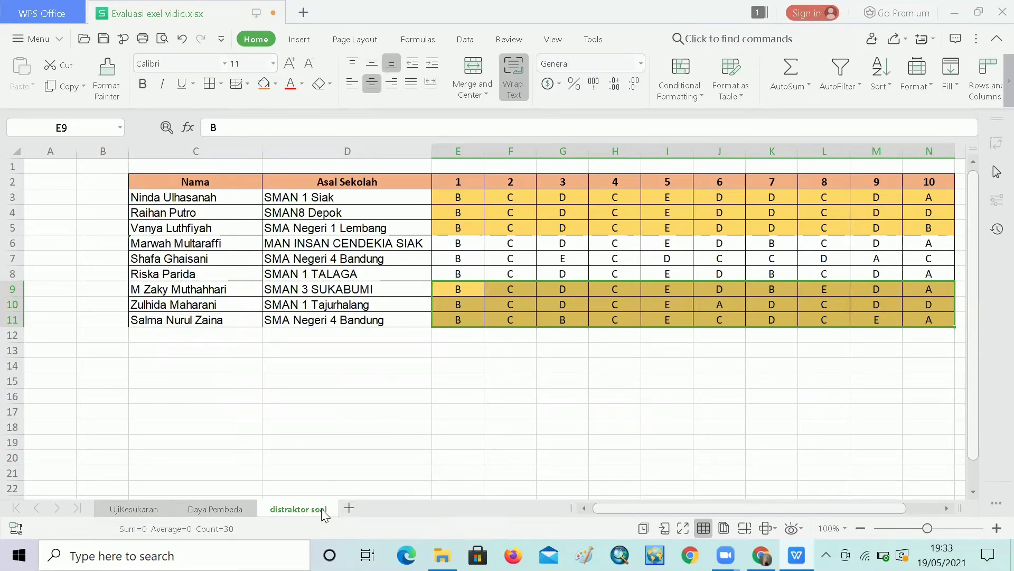
- Apply the yellow fill to the name and school cells C3:D5 and C9:D11 in the distraktor soal sheet
left_click_drag(196, 197, 369, 227)
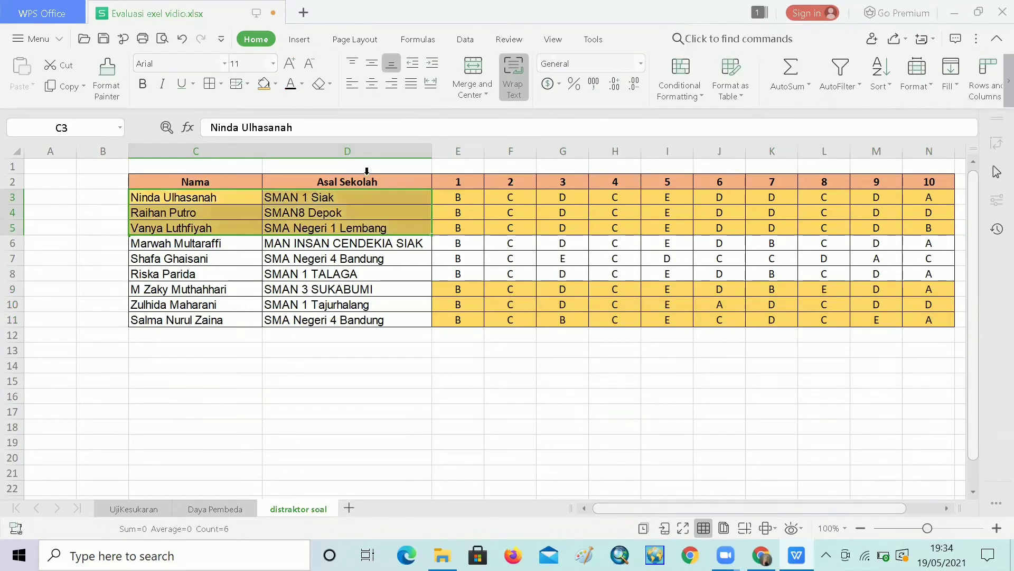
left_click(410, 290)
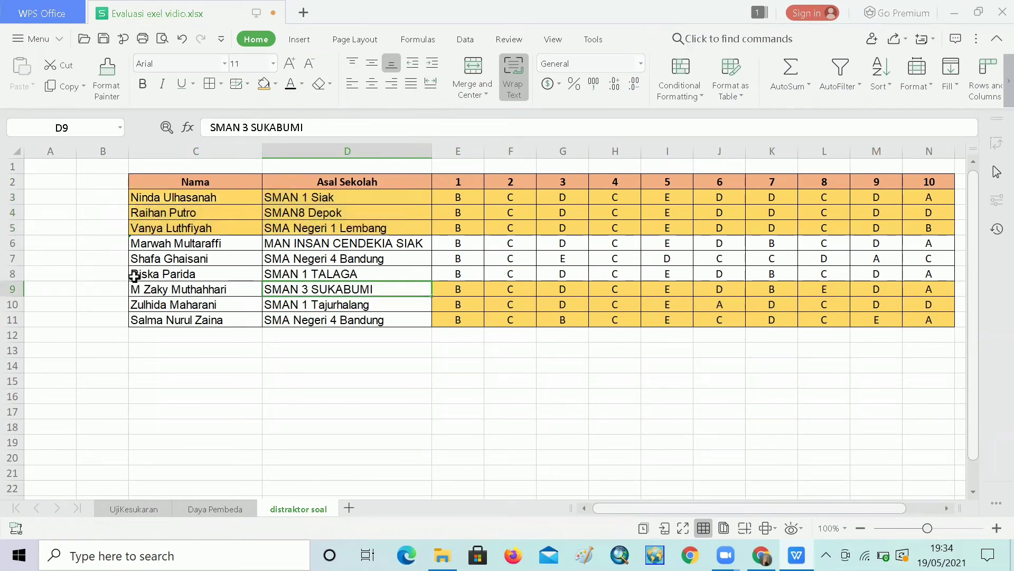
left_click_drag(132, 273, 403, 316)
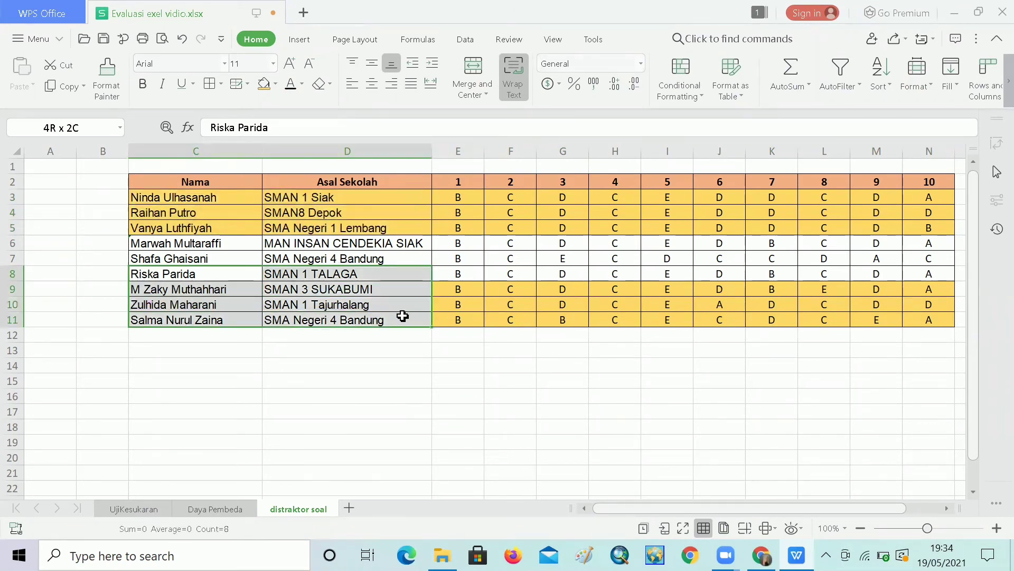
left_click(209, 290)
left_click_drag(140, 291, 418, 321)
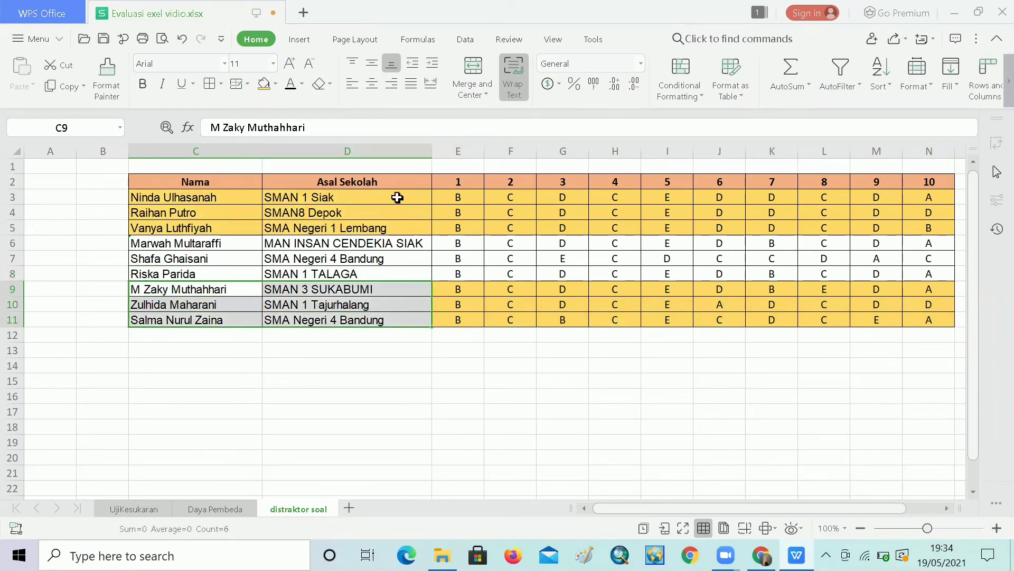
left_click(264, 84)
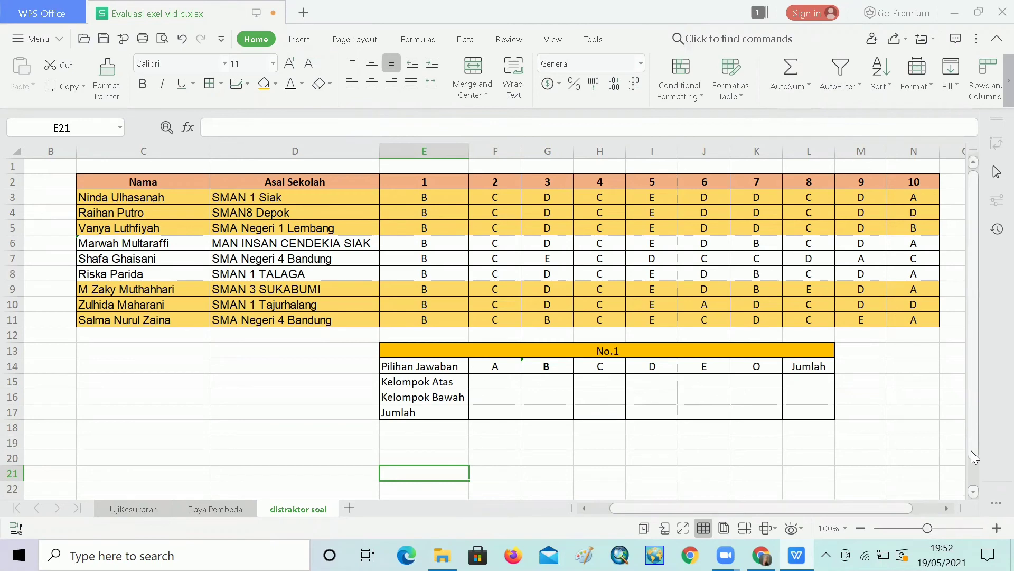
- Enter 0 for option E in both the Kelompok Atas and Kelompok Bawah rows of the No.1 table, cells J15 and J16
left_click_drag(972, 450, 971, 464)
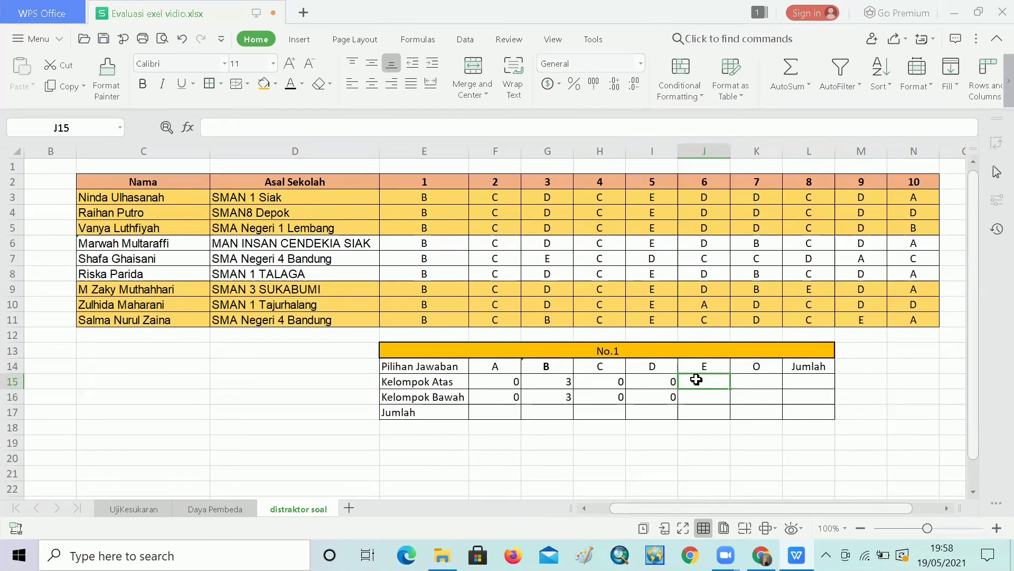
type("0")
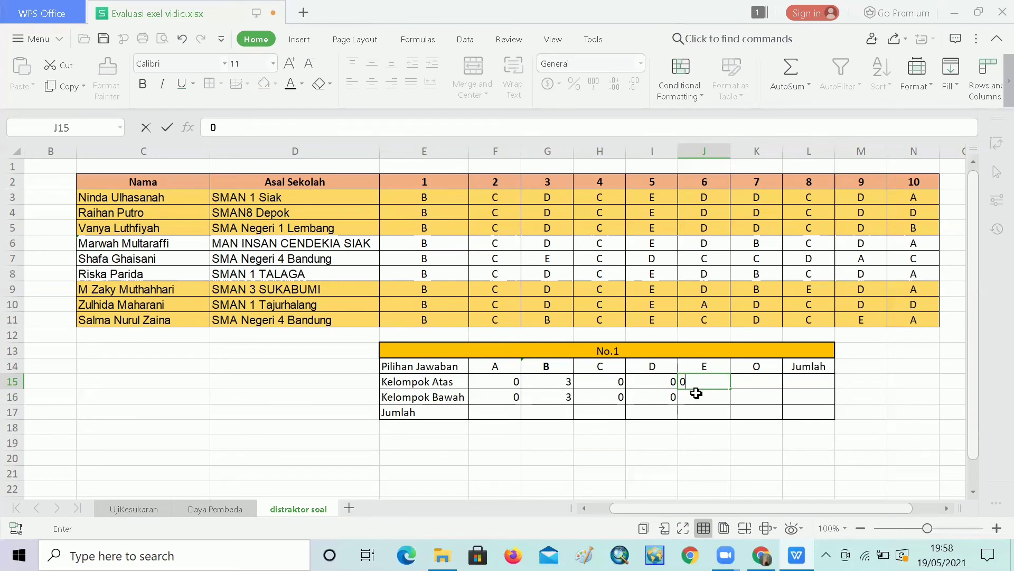
left_click(696, 393)
type("0")
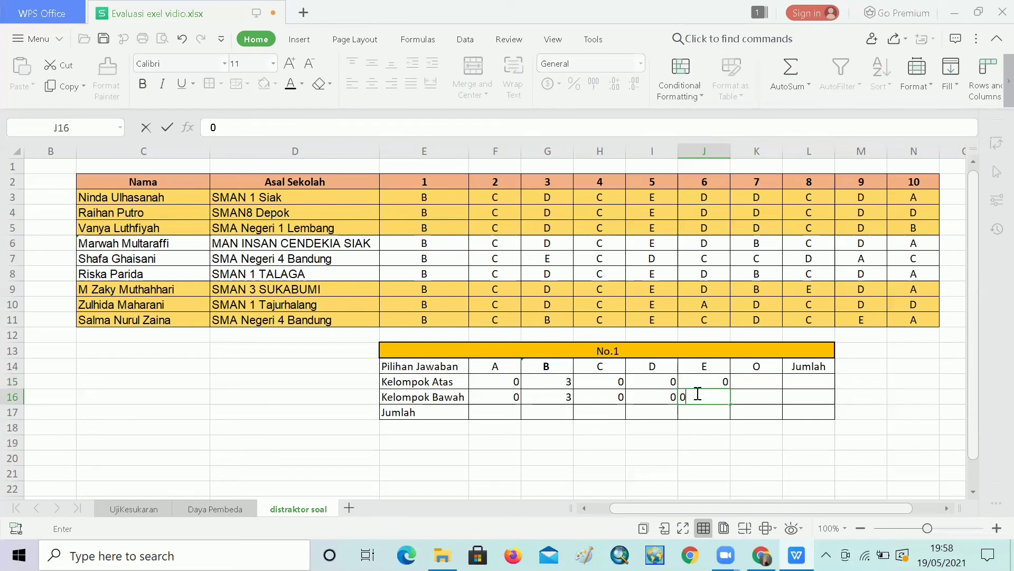
key("Return")
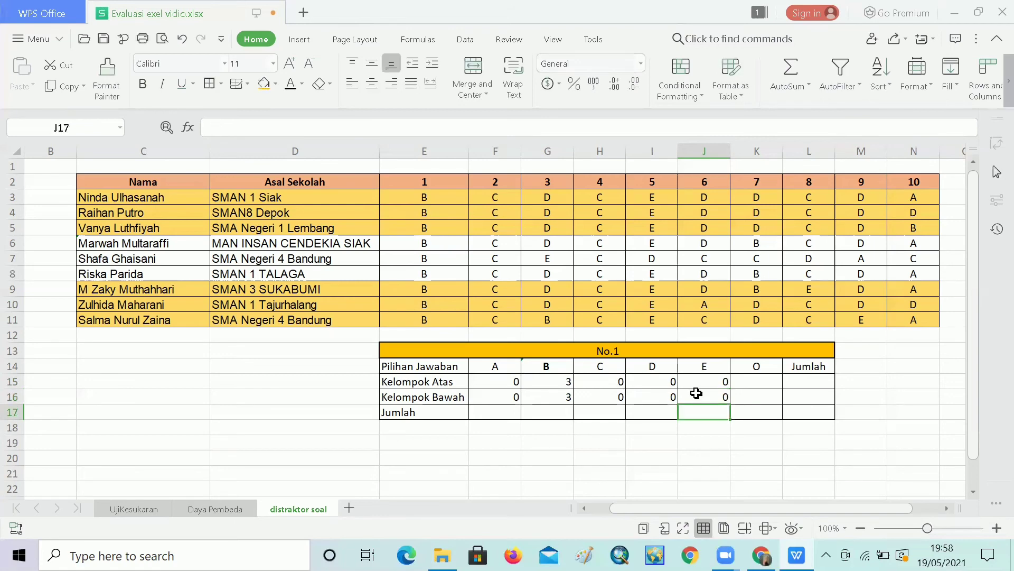
left_click(762, 377)
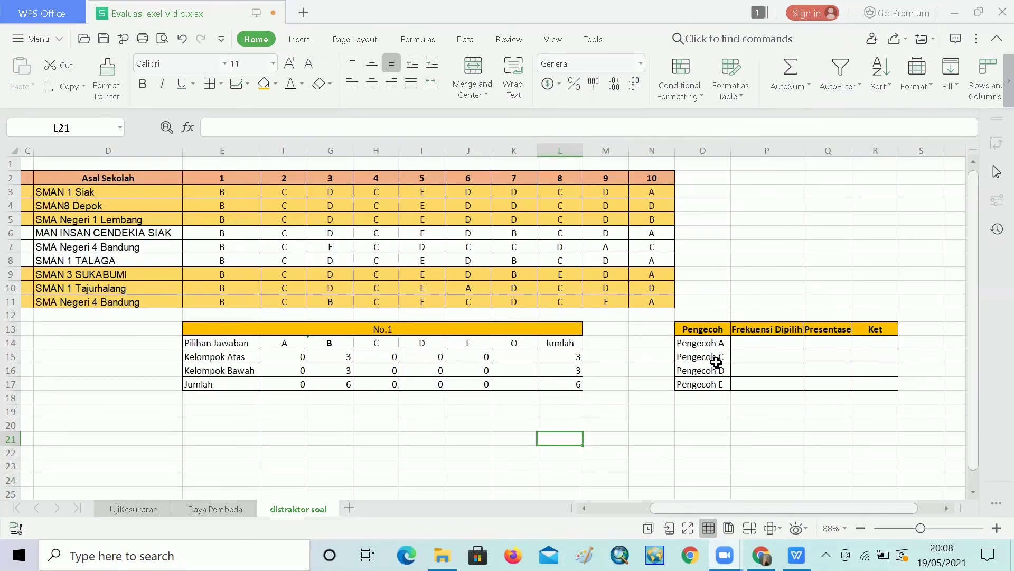
- Switch to the PDF in Chrome and examine the distractor analysis example with its percentage calculations on pages 5 and 6
mouse_move(761, 555)
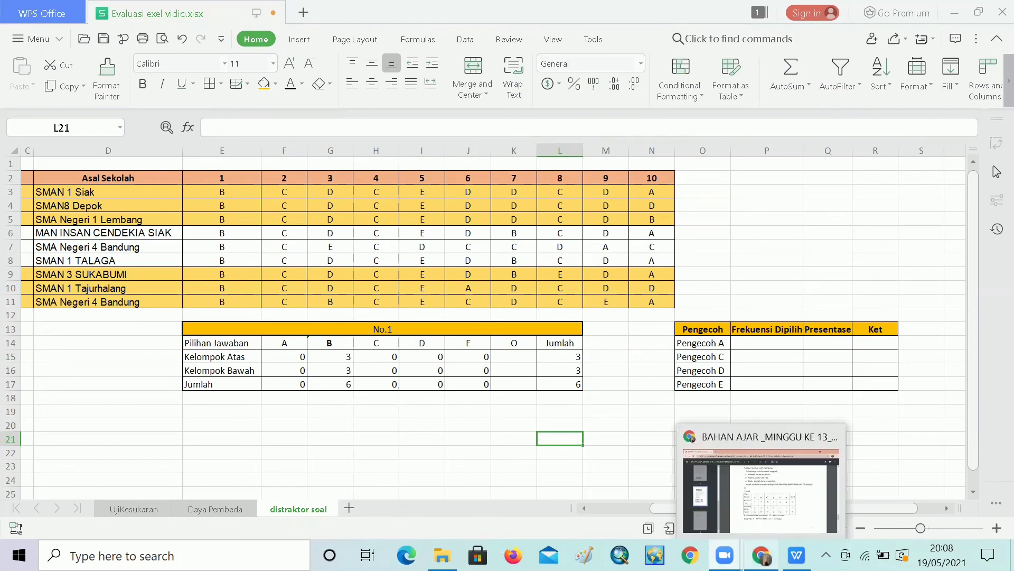
left_click(768, 515)
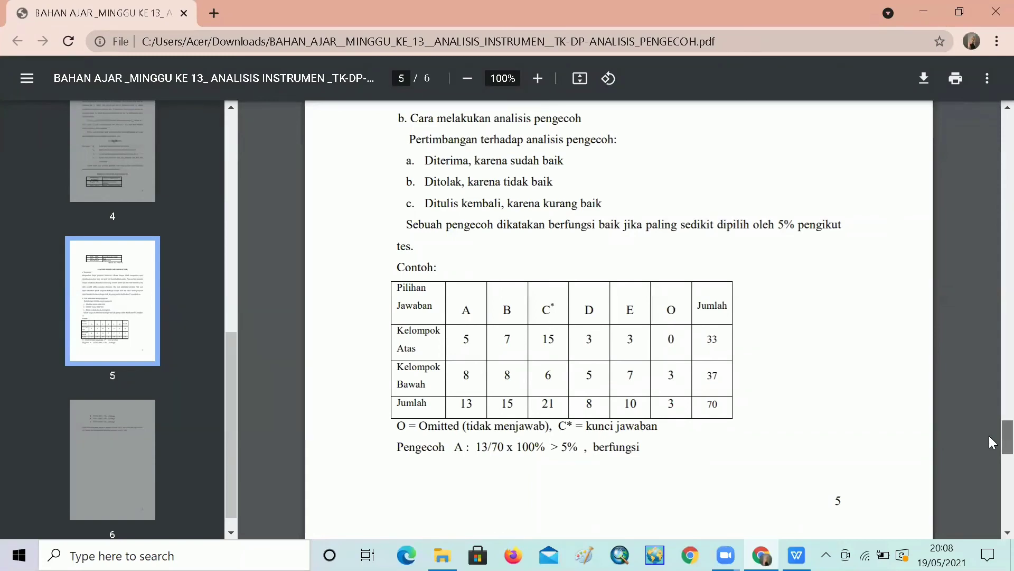
left_click_drag(993, 443, 993, 465)
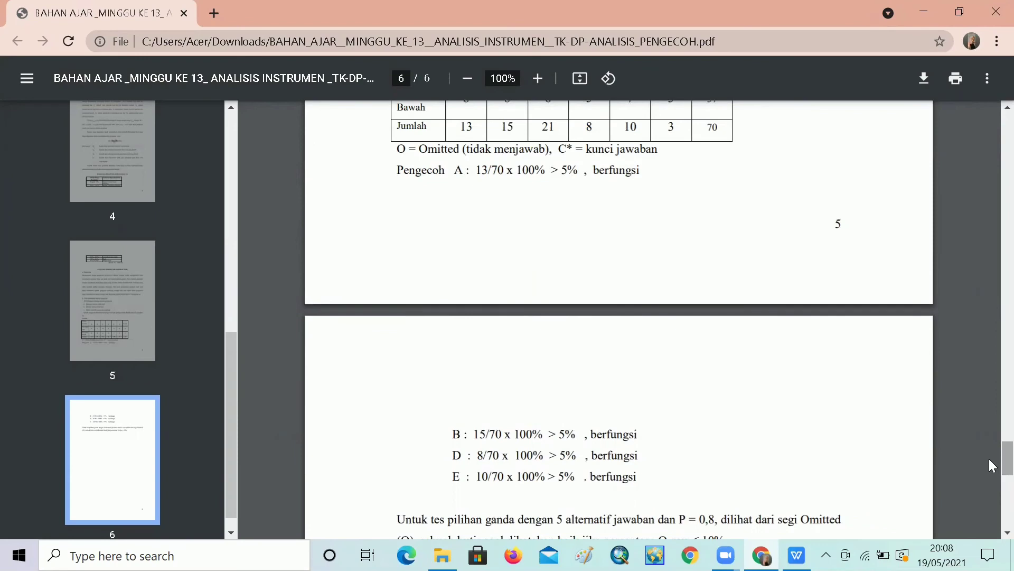
mouse_move(991, 461)
left_mouse_down()
mouse_move(991, 417)
mouse_move(993, 442)
left_mouse_up()
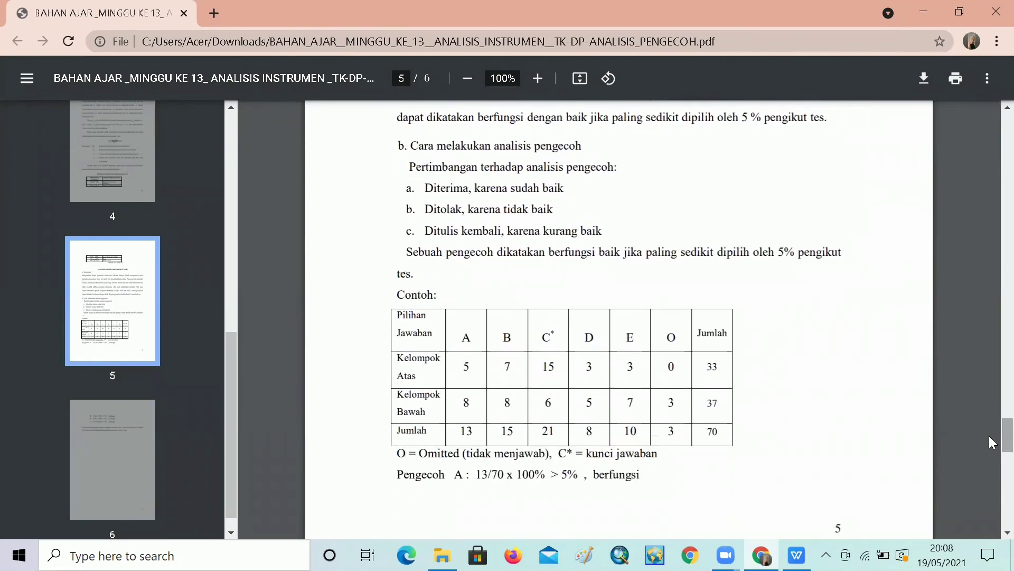
left_click_drag(992, 442, 993, 478)
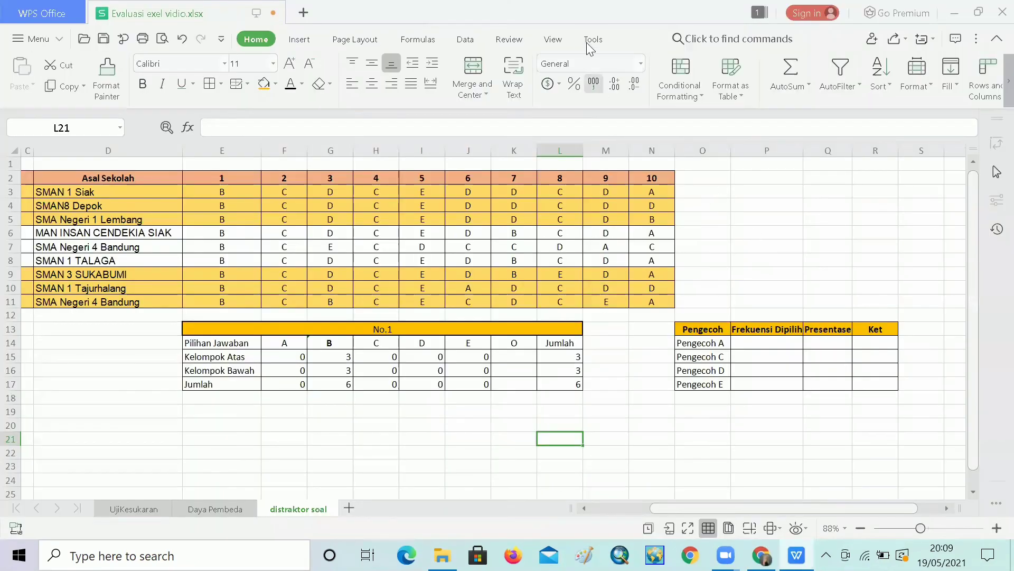